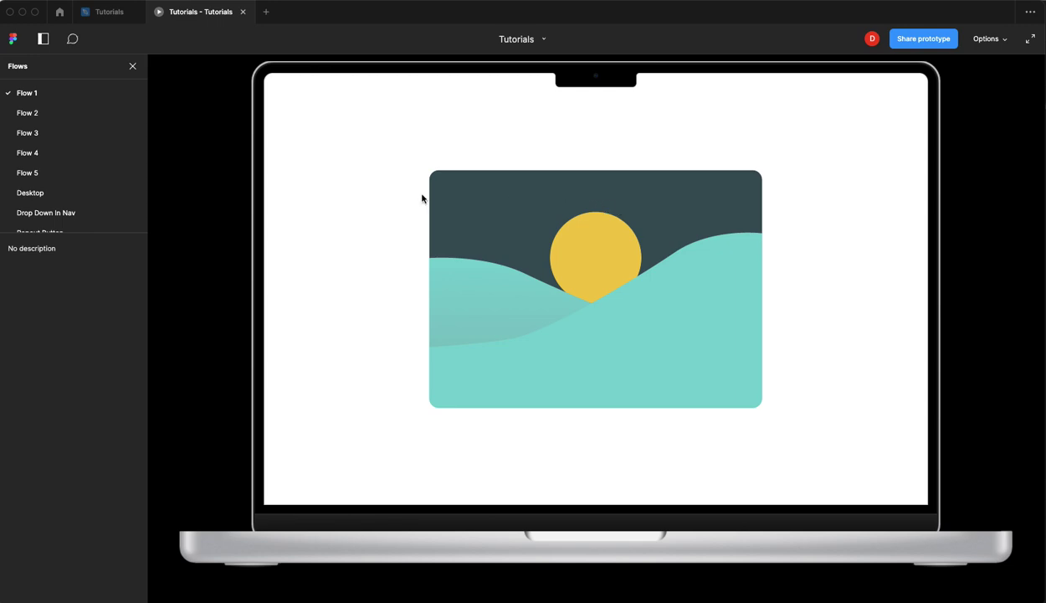
- In the Tutorials file, draw a new 902×644 frame below the sun and wave shapes
mouse_move(104, 17)
left_click(104, 14)
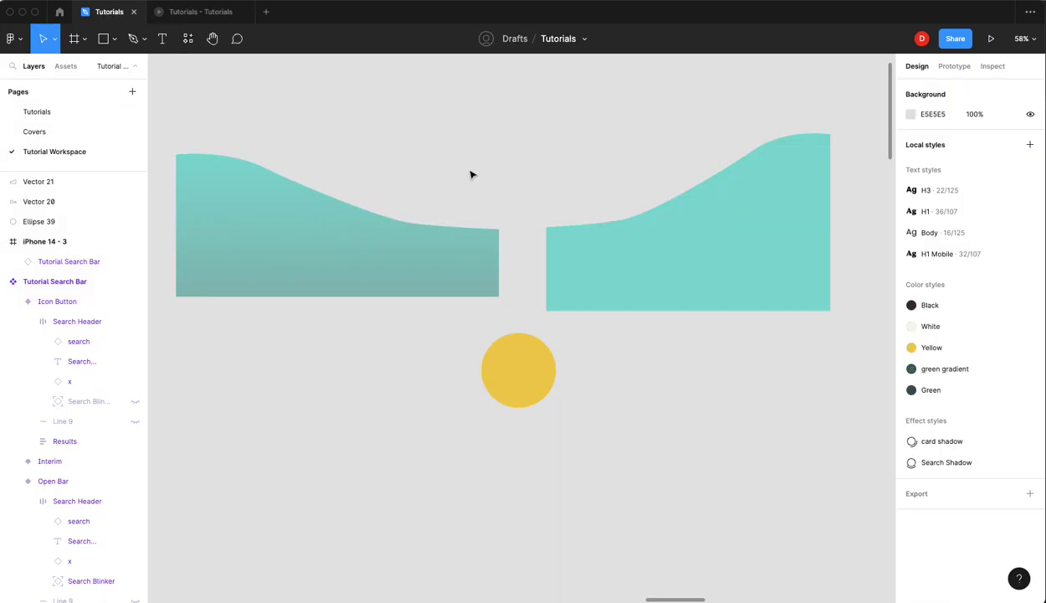
scroll(435, 218, "down", 1)
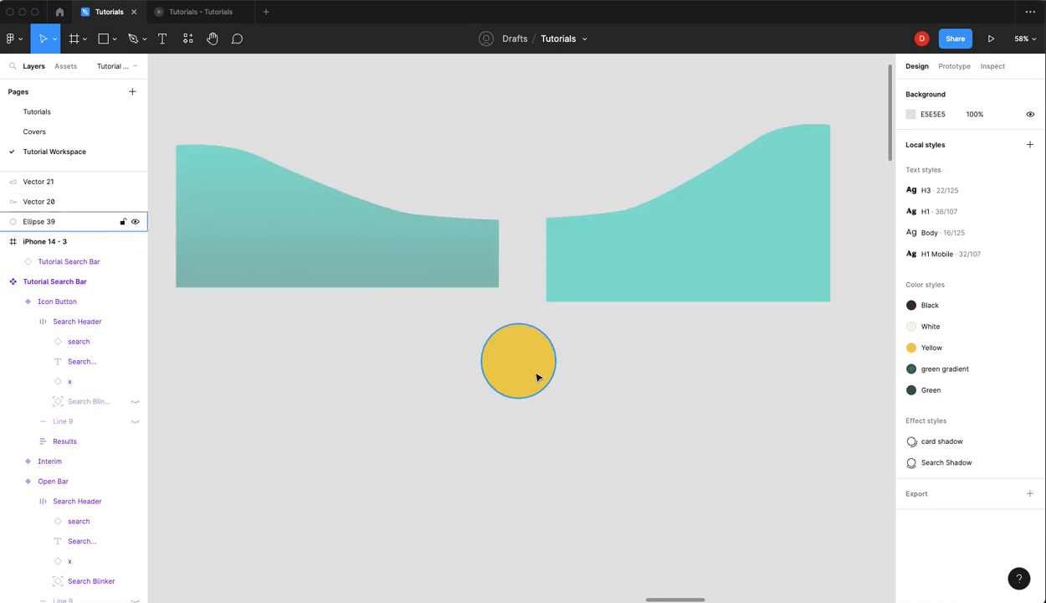
scroll(592, 368, "down", 3)
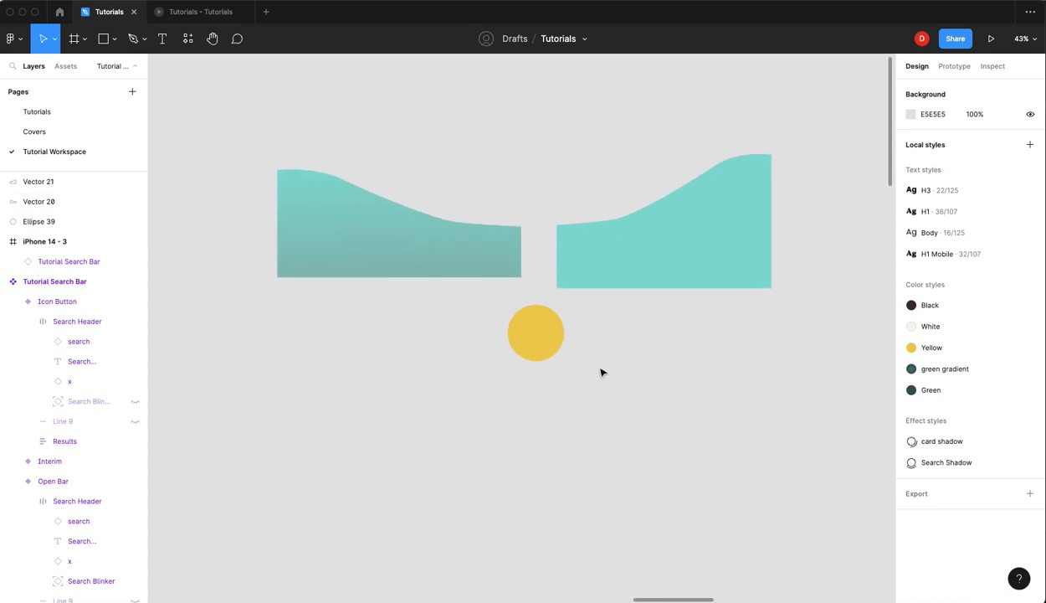
key("f")
left_click_drag(409, 372, 653, 548)
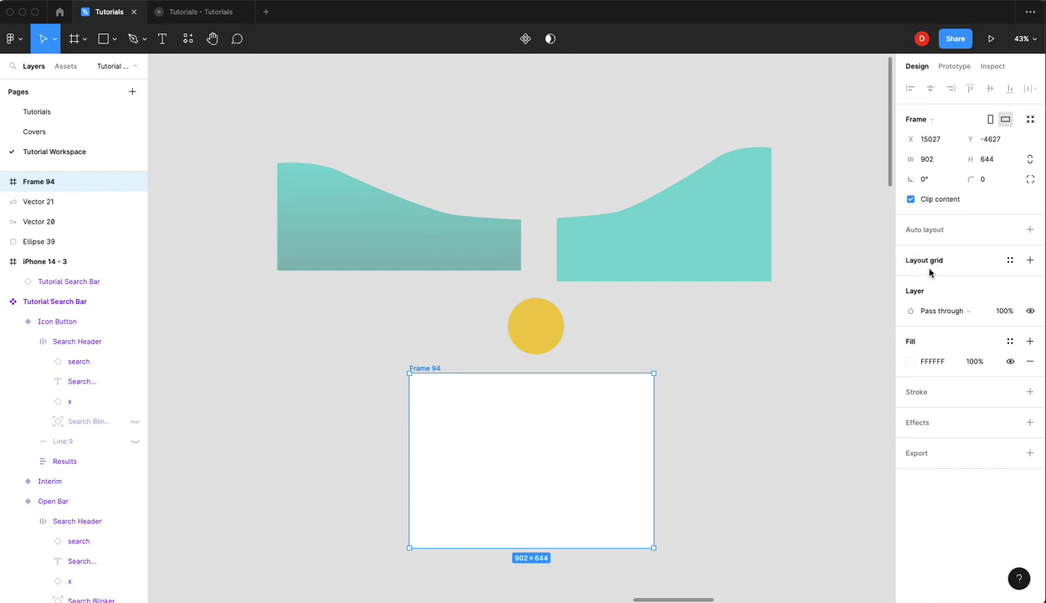
- Fill the frame with the Green style, round its corners to 33, and move the sun and both waves inside
left_click(1004, 342)
left_click(954, 496)
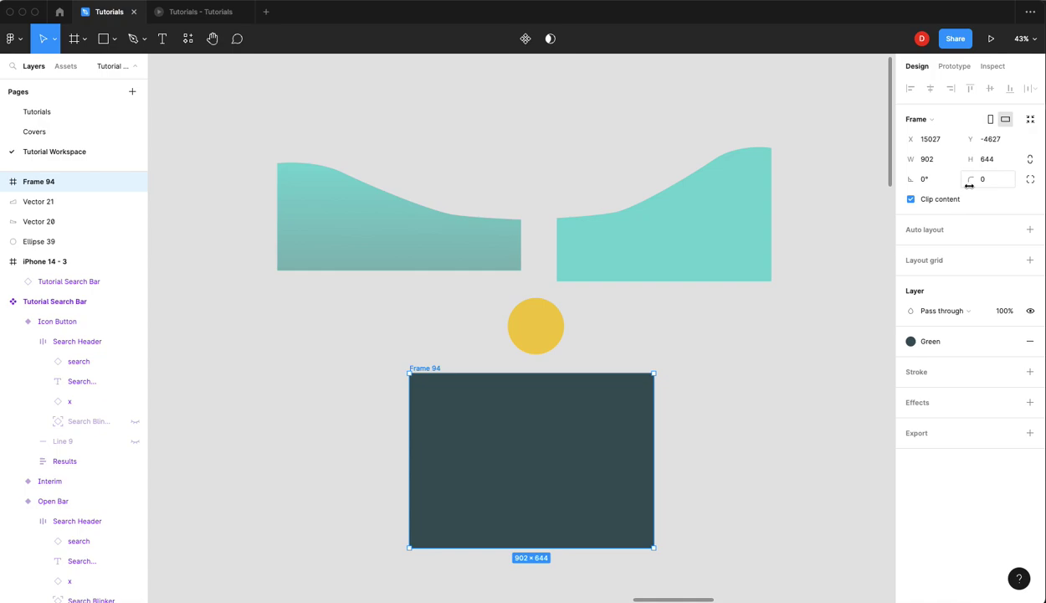
left_click_drag(969, 185, 328, 230)
left_click_drag(546, 324, 537, 414)
left_click_drag(350, 225, 474, 483)
left_click_drag(668, 250, 550, 505)
- Shrink the frame to about 728×561, centre the sun horizontally and lower both waves
left_click(424, 369)
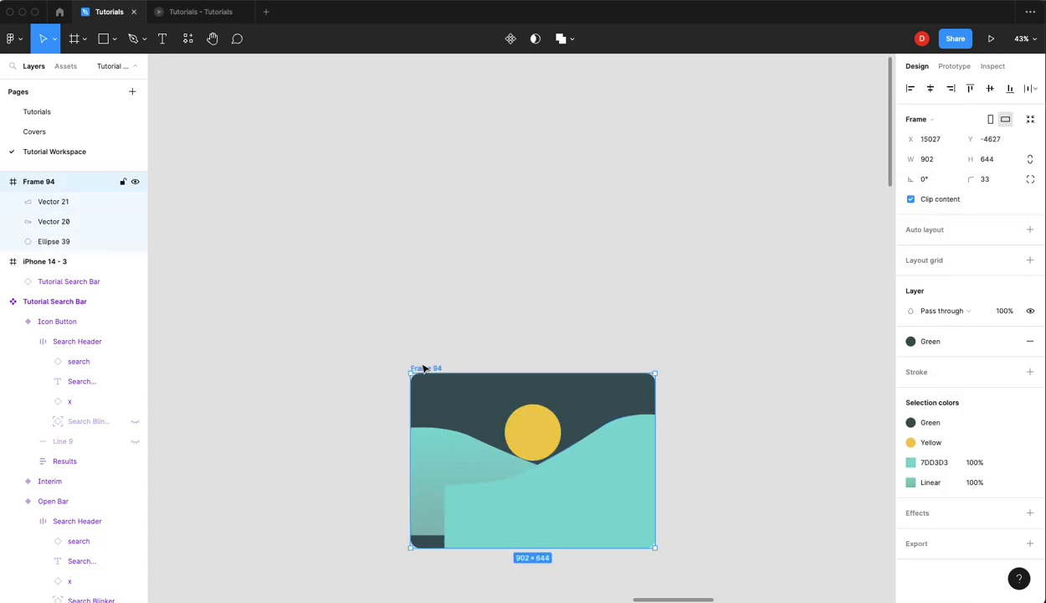
left_click_drag(653, 546, 608, 525)
left_click(669, 440)
left_click(514, 421)
left_click(930, 88)
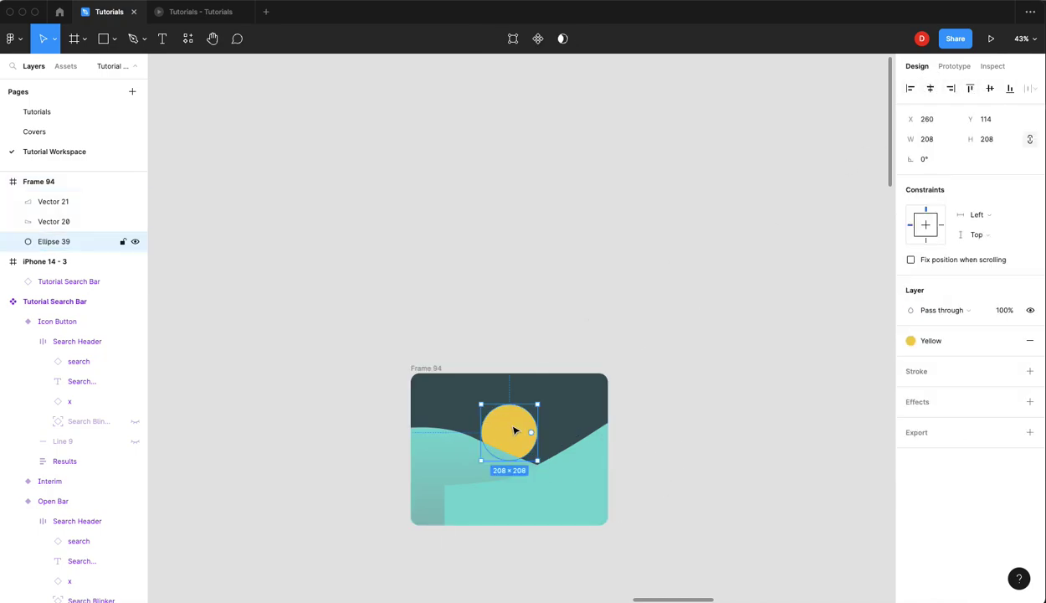
left_click(455, 448)
left_click_drag(455, 448, 441, 474)
left_click(601, 455)
left_click_drag(592, 455, 550, 464)
- Move the card up-left, rename it 'Parallax Section' and make it a component
left_click(592, 317)
left_click_drag(432, 367, 410, 265)
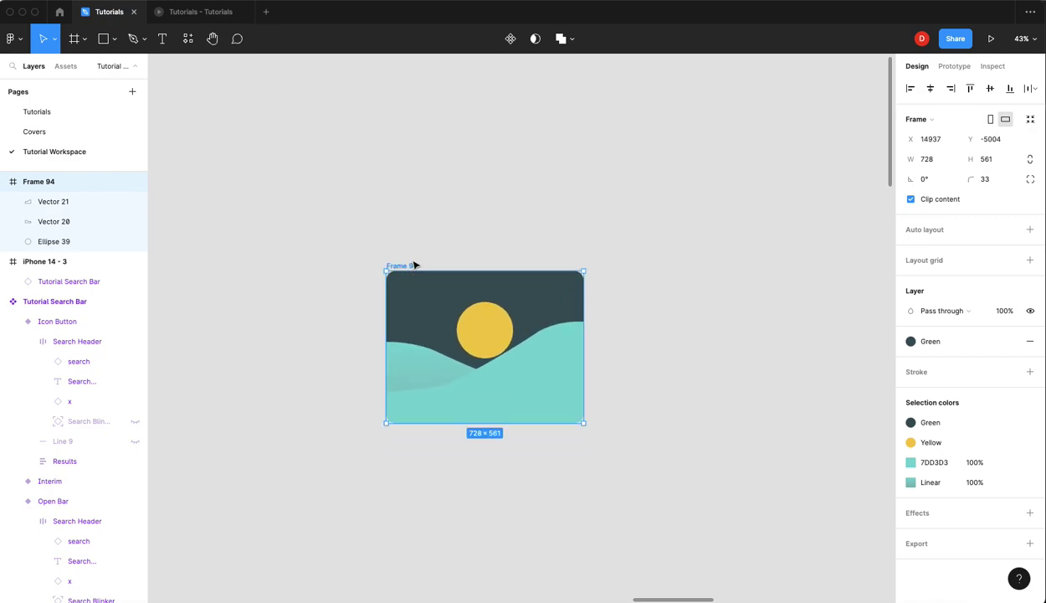
double_click(402, 265)
type("Parallax Section")
key("Return")
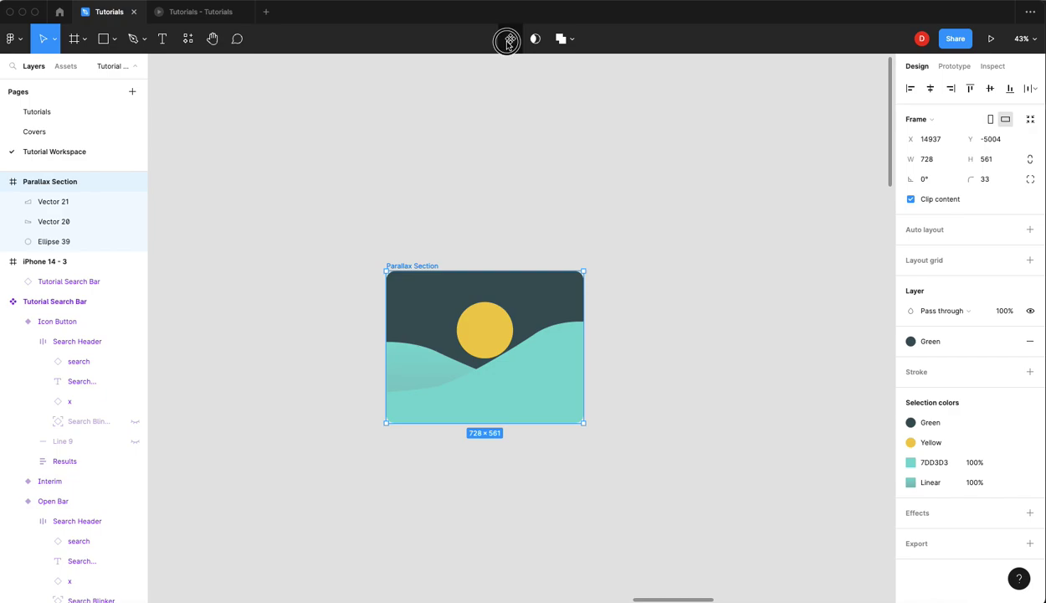
left_click(509, 39)
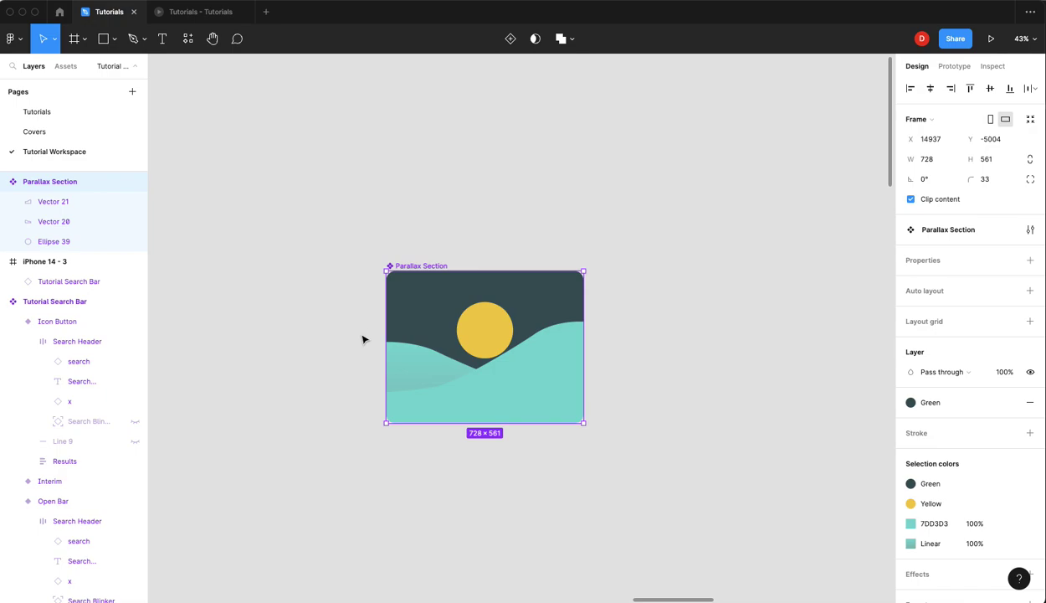
- Draw a full-width strip frame, duplicate it, and wrap the three strips in auto layout
key("f")
left_click_drag(393, 287, 583, 314)
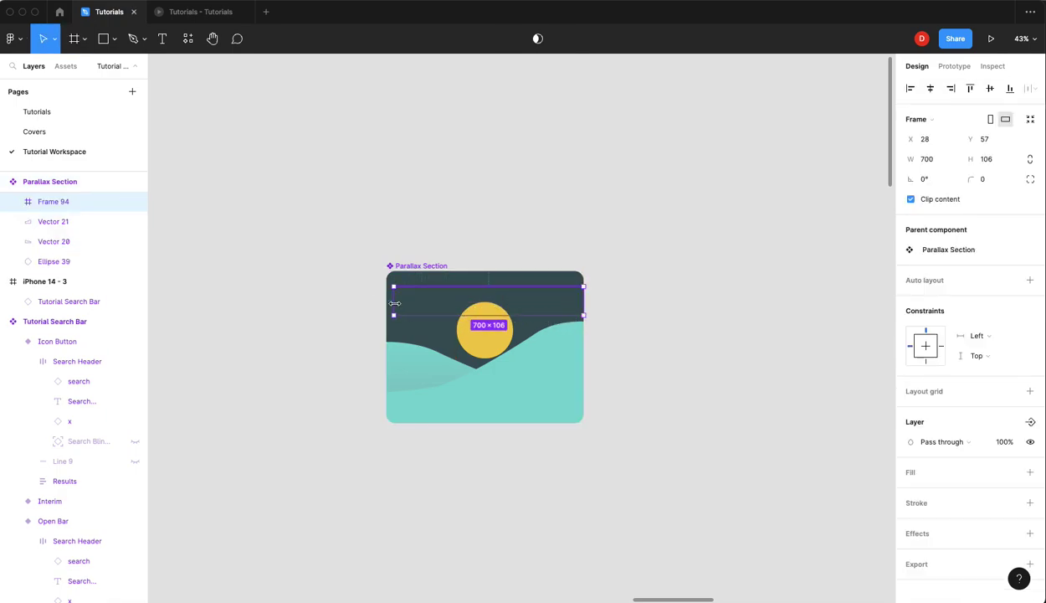
left_click_drag(394, 301, 403, 273)
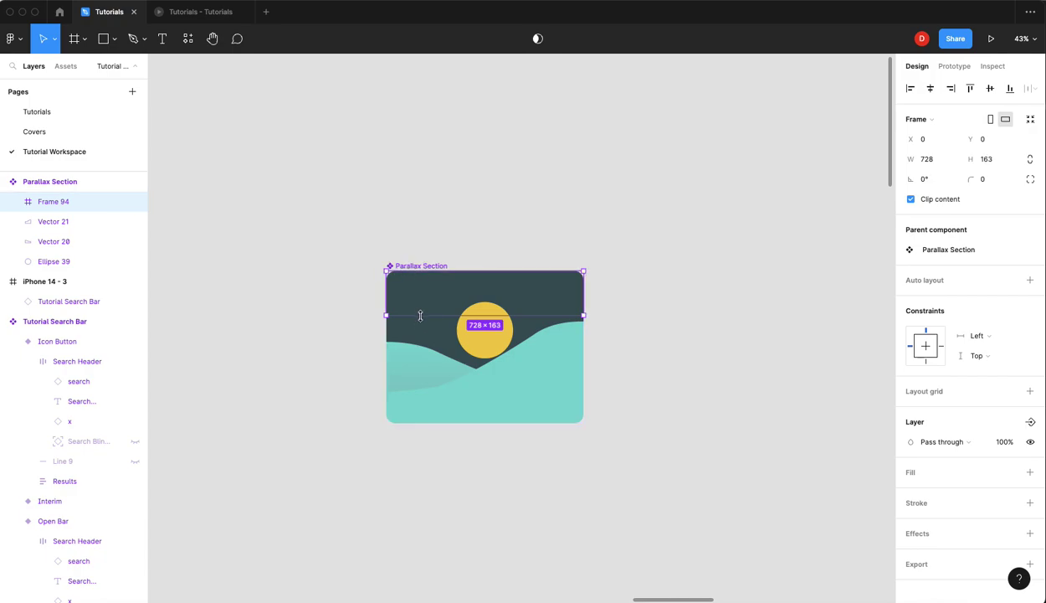
left_click_drag(425, 314, 421, 400)
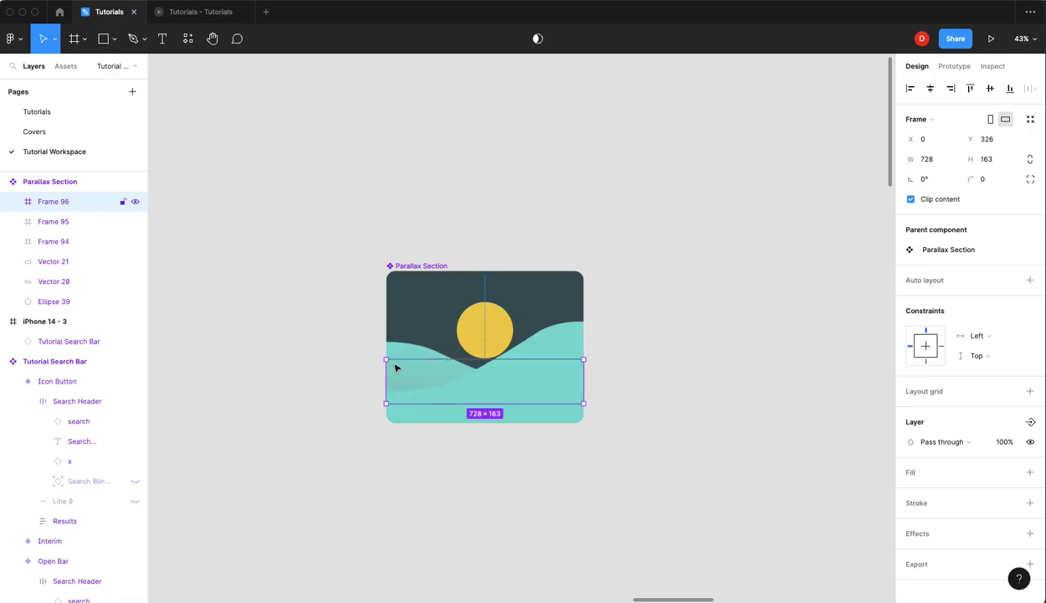
left_click(56, 241)
left_click(58, 207, "shift")
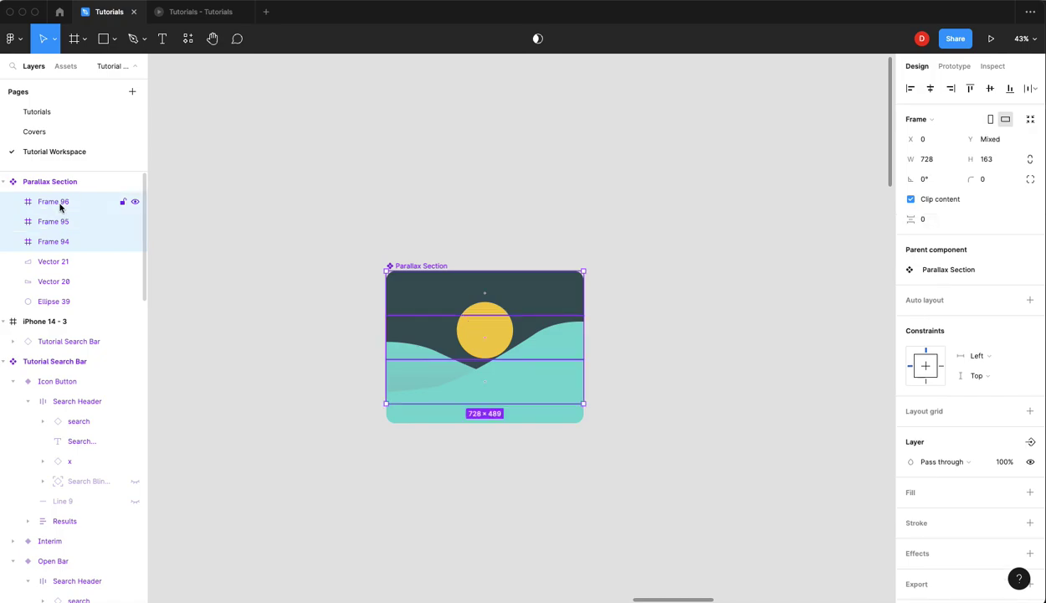
key("shift+a")
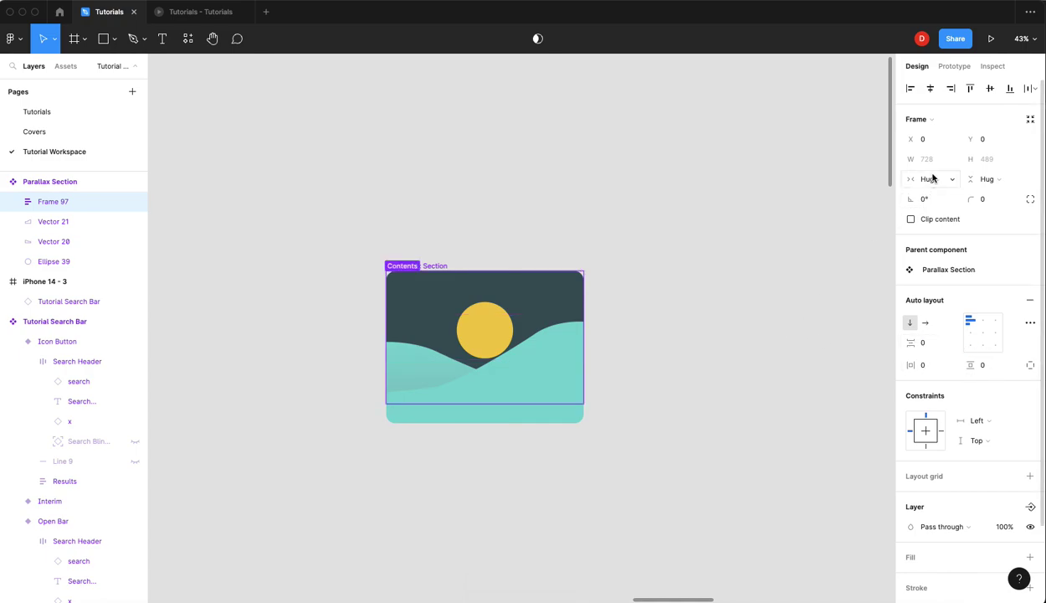
- Set the three strips to Fill container in width and height, and extend Frame 97 to 561 tall
left_click(17, 201)
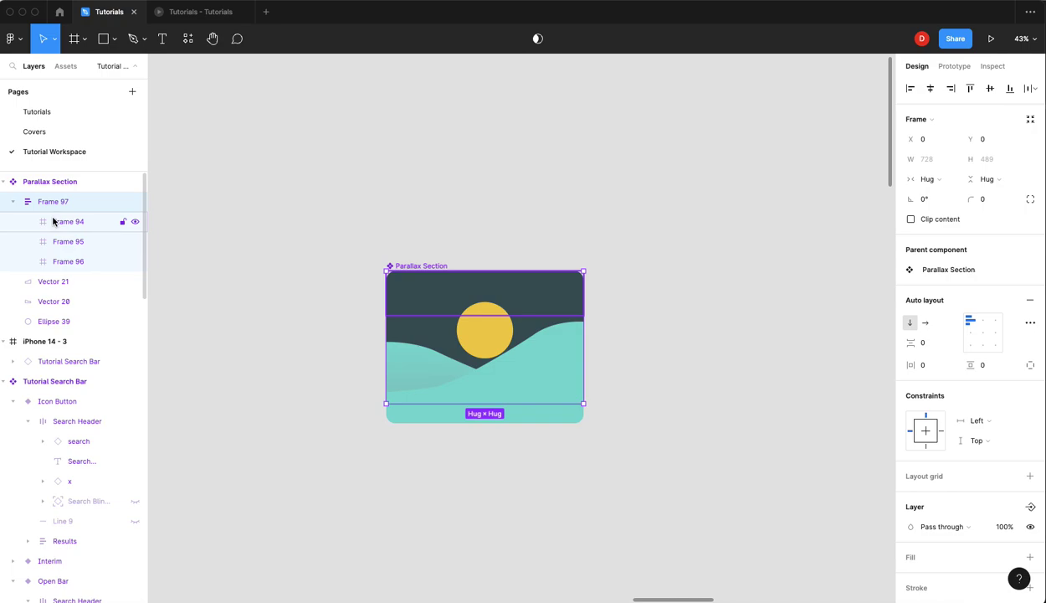
left_click(54, 221)
left_click(68, 261, "shift")
left_click(923, 181)
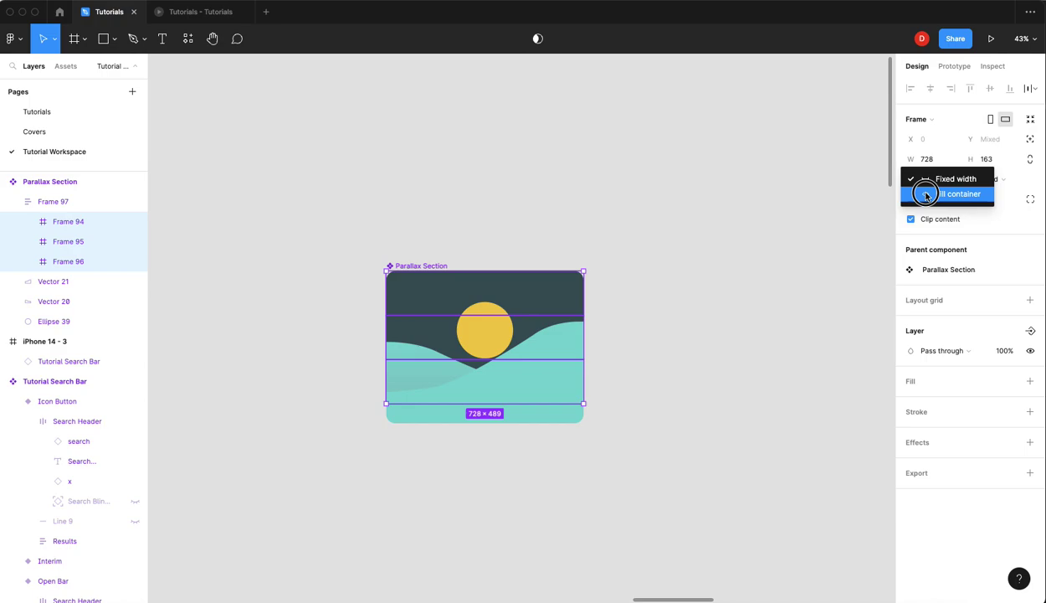
left_click(929, 193)
left_click(983, 179)
left_click(952, 194)
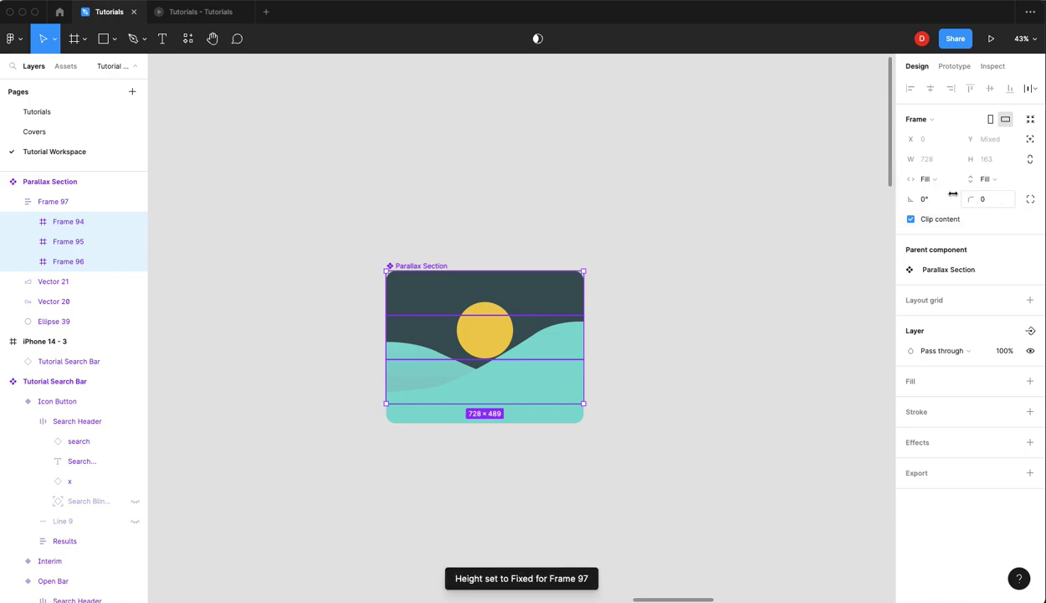
left_click(67, 201)
left_click_drag(548, 404, 547, 423)
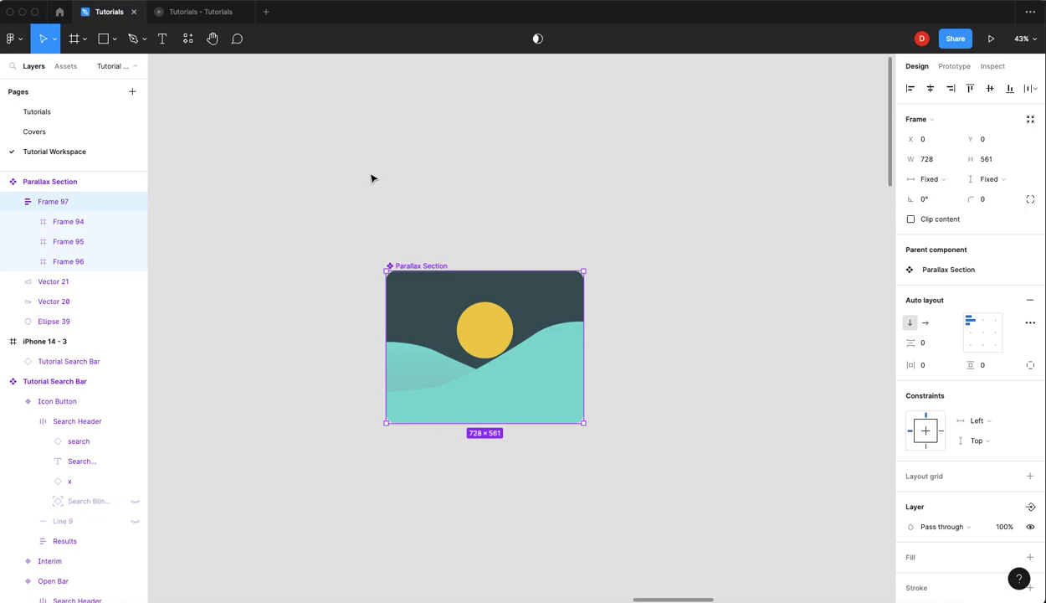
- Add a second variant, Variant2, to the Parallax Section component
left_click(421, 266)
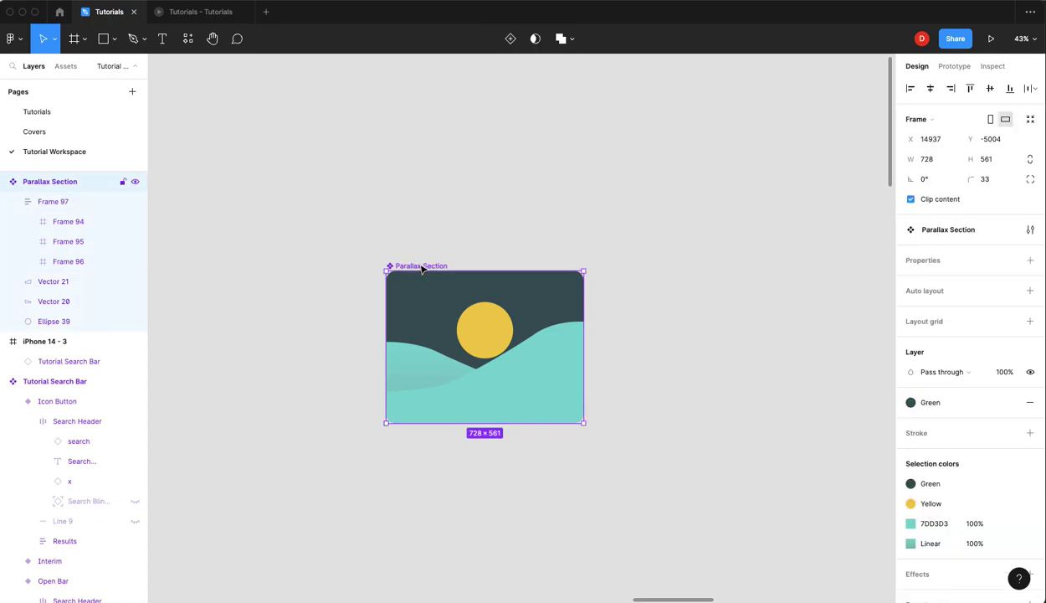
left_click(14, 201)
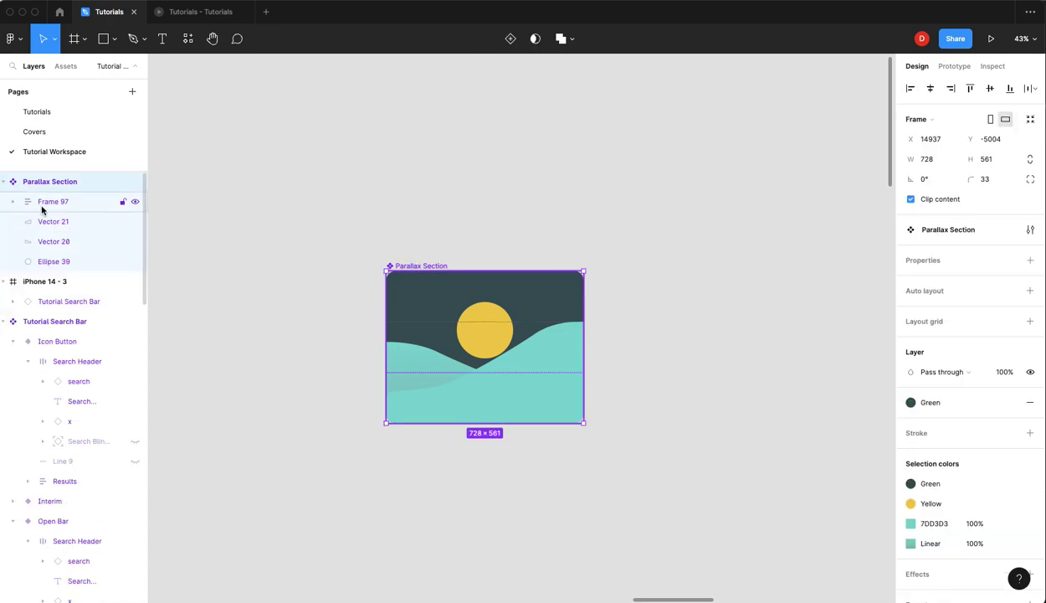
left_click(510, 40)
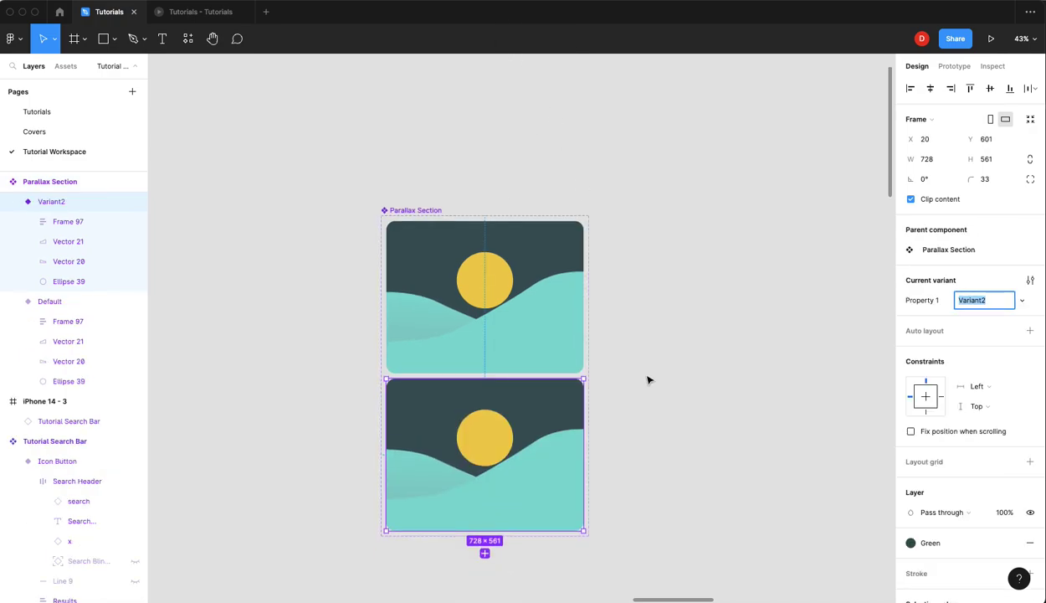
scroll(590, 430, "up", 5)
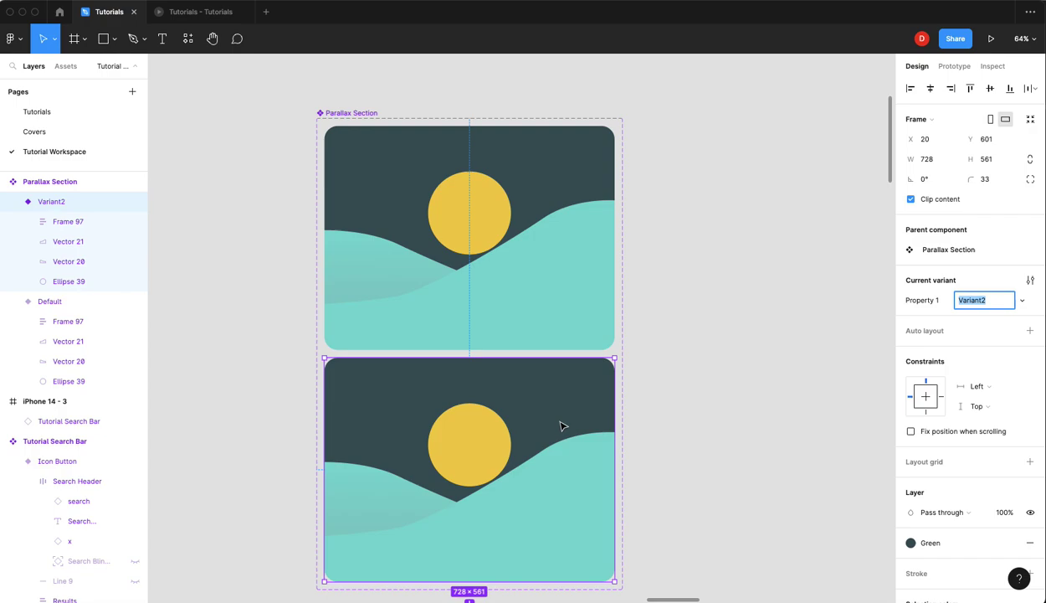
scroll(562, 426, "down", 1)
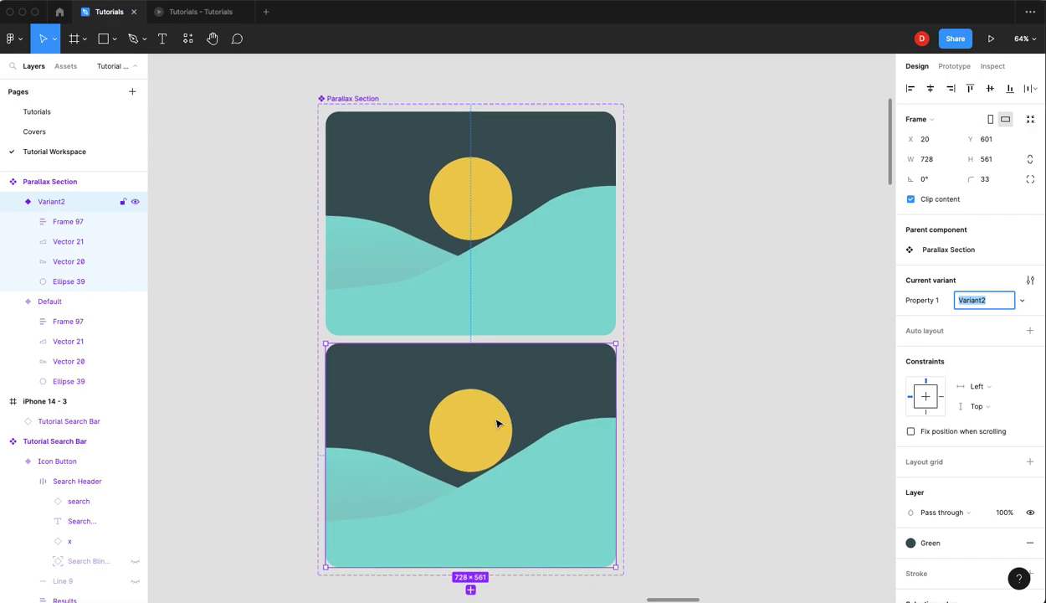
- In Variant2, raise the right wave to Y 146, the left wave to Y 241, and lower the sun to Y 134
left_click(67, 242)
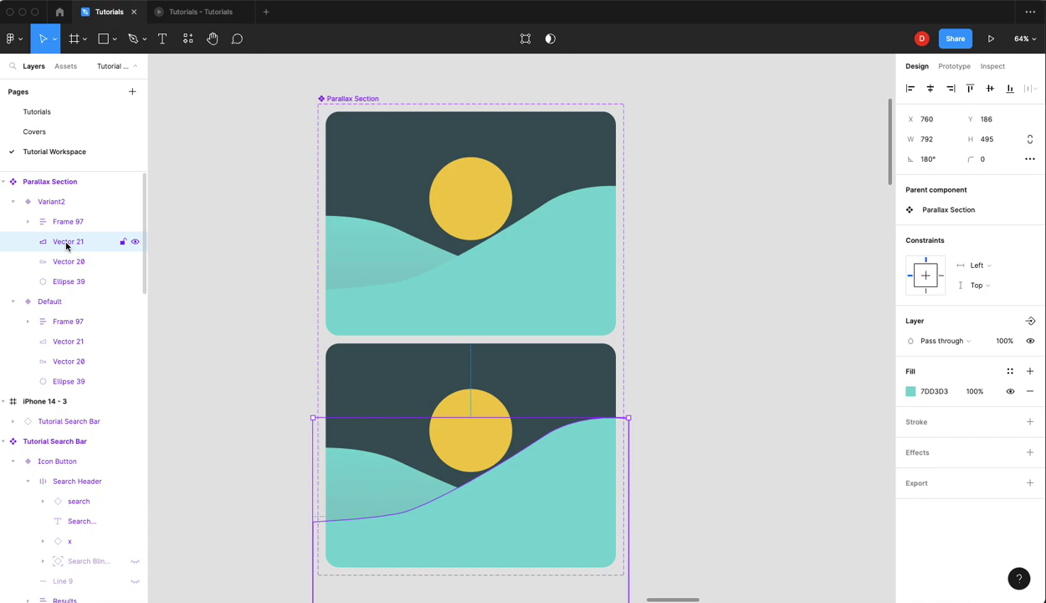
key("shift+Up")
key("shift+Up")
key("shift+Up")
key("shift+Up")
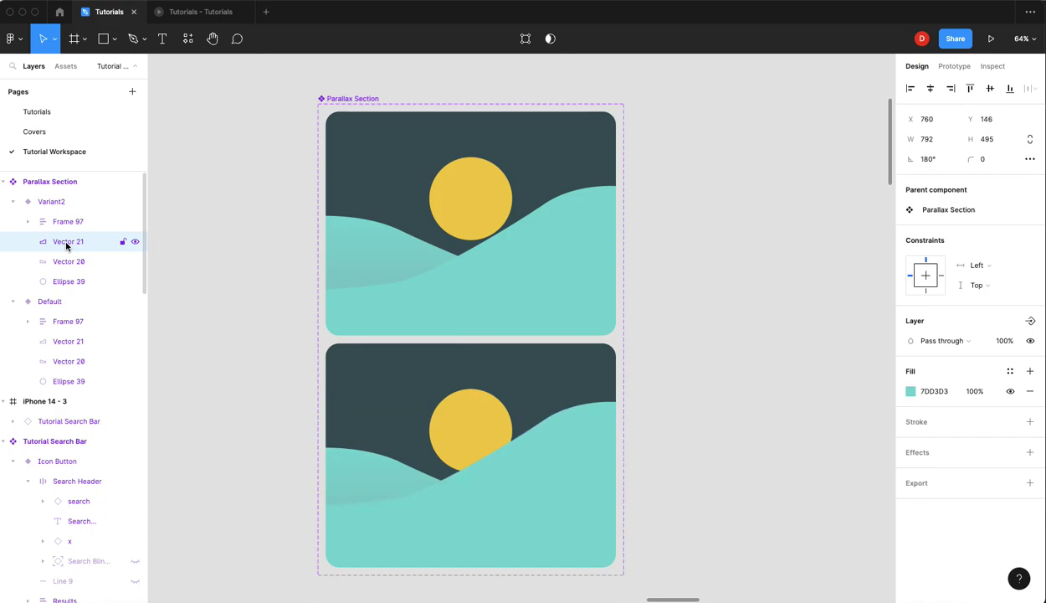
left_click(68, 262)
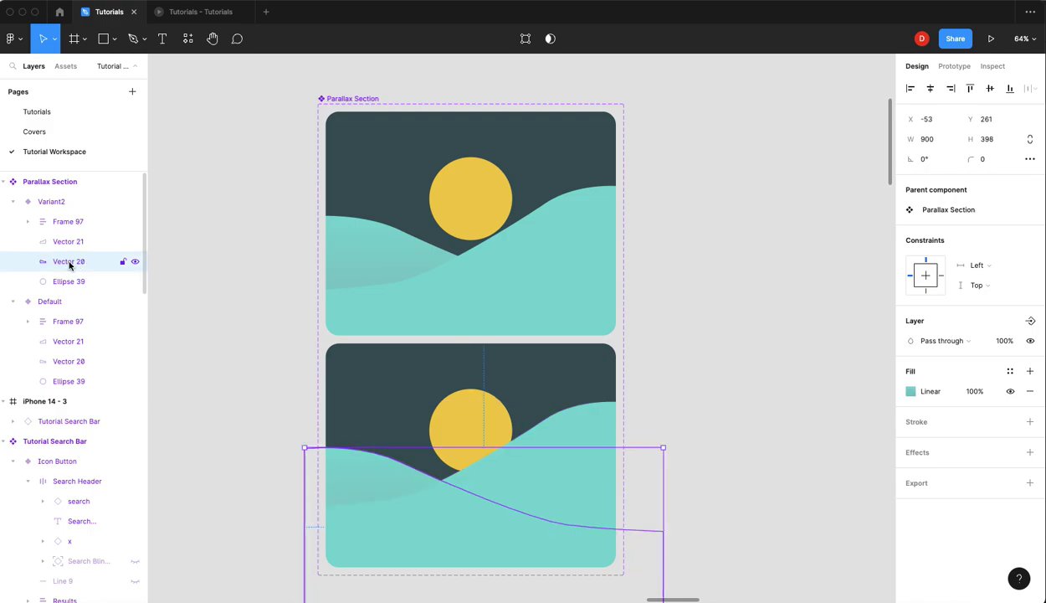
key("shift+Up")
key("shift+Up")
key("shift+Up")
left_click(68, 281)
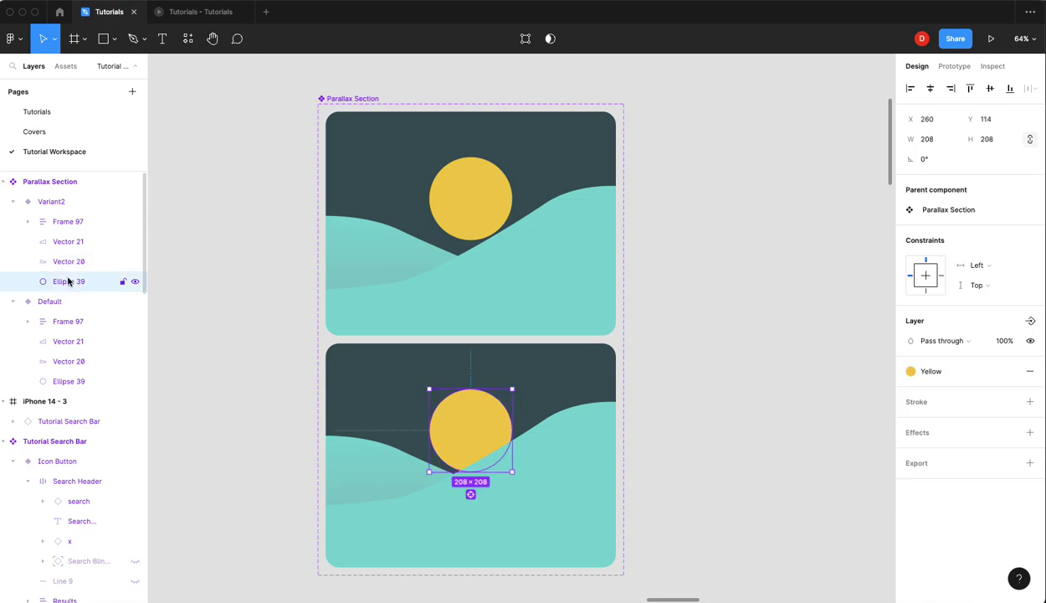
key("shift+Down")
key("shift+Down")
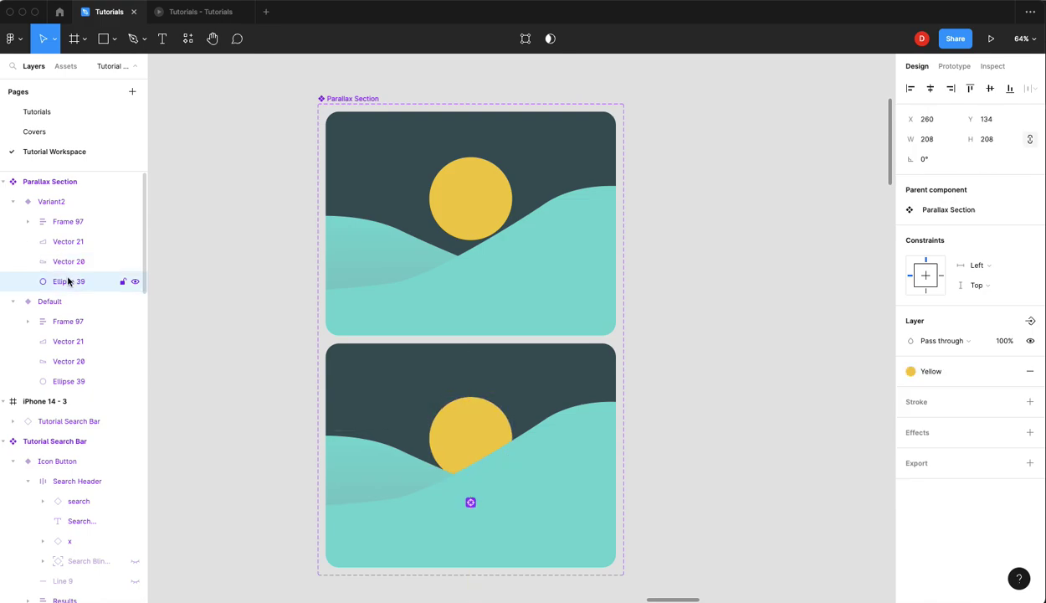
- Add a third variant, Variant3, to the Parallax Section component
left_click(738, 254)
scroll(733, 256, "down", 3)
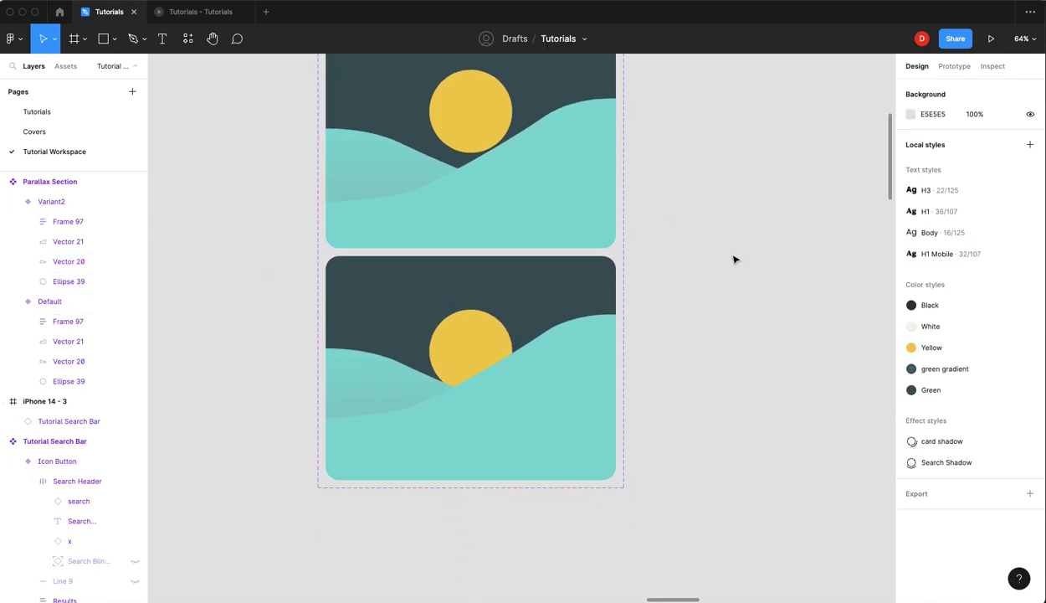
left_click(544, 307)
left_click(470, 501)
scroll(576, 354, "down", 3)
scroll(573, 349, "down", 2)
left_click(570, 352)
- In Variant3, raise the right wave to Y 106 and the lower wave to Y 201, and nudge the sun lower
left_click(58, 241)
key("shift+Up")
key("shift+Up")
key("shift+Up")
key("shift+Up")
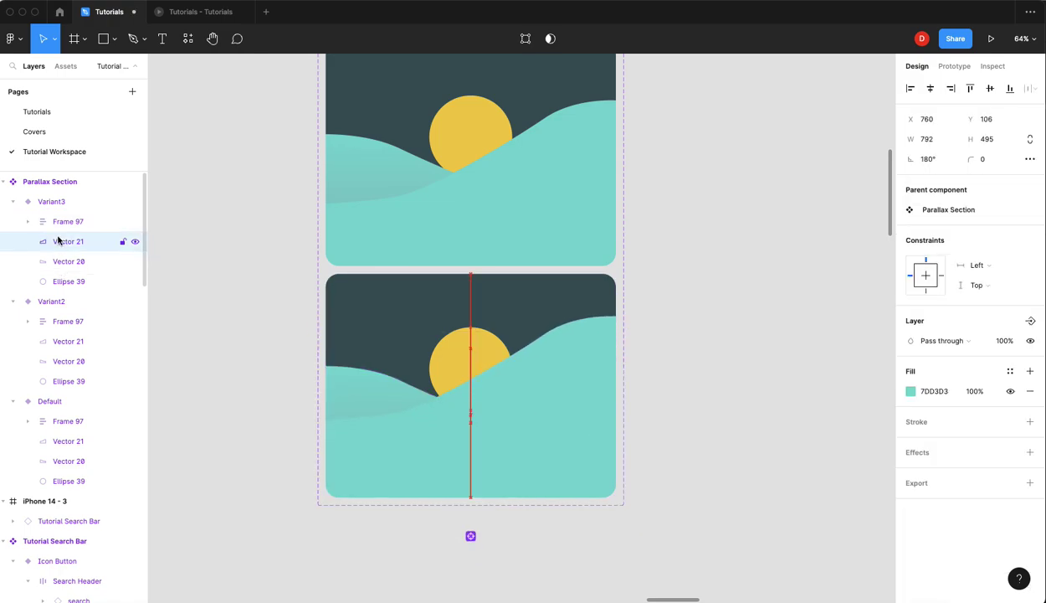
left_click(76, 261)
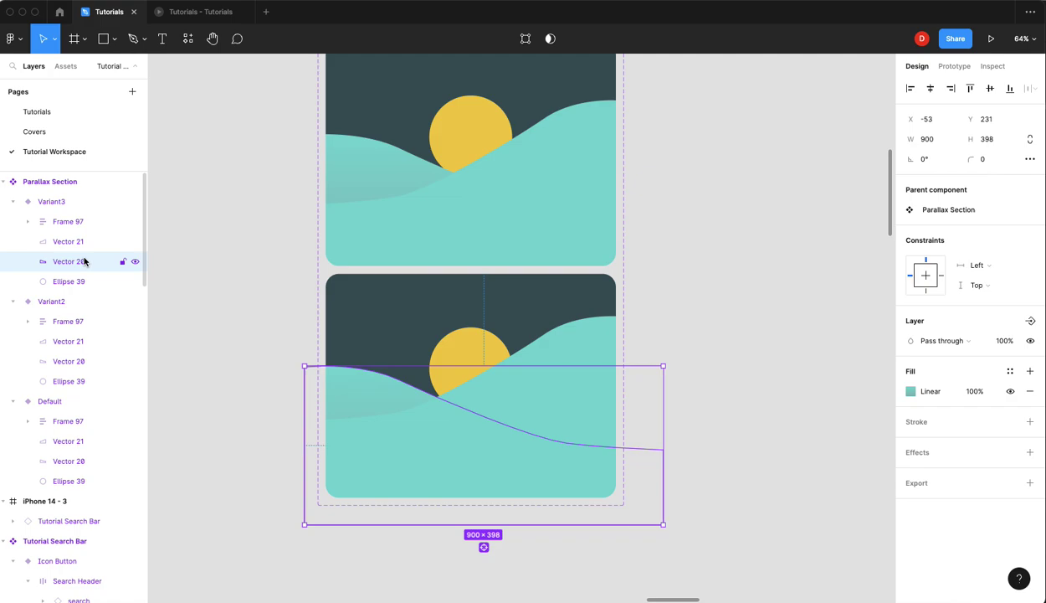
key("shift+Up")
key("shift+Up")
key("shift+Up")
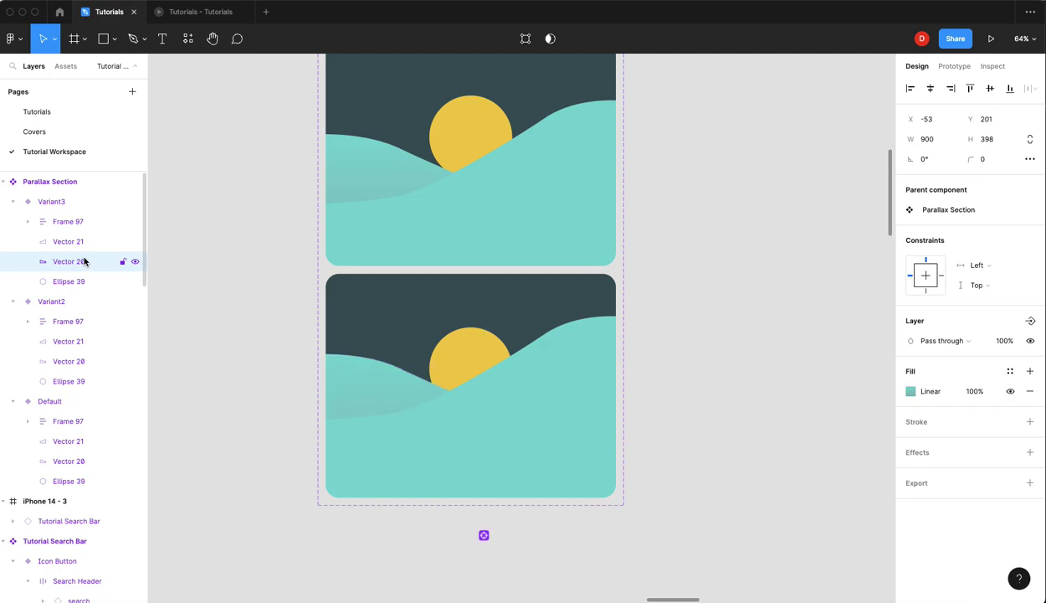
left_click(89, 281)
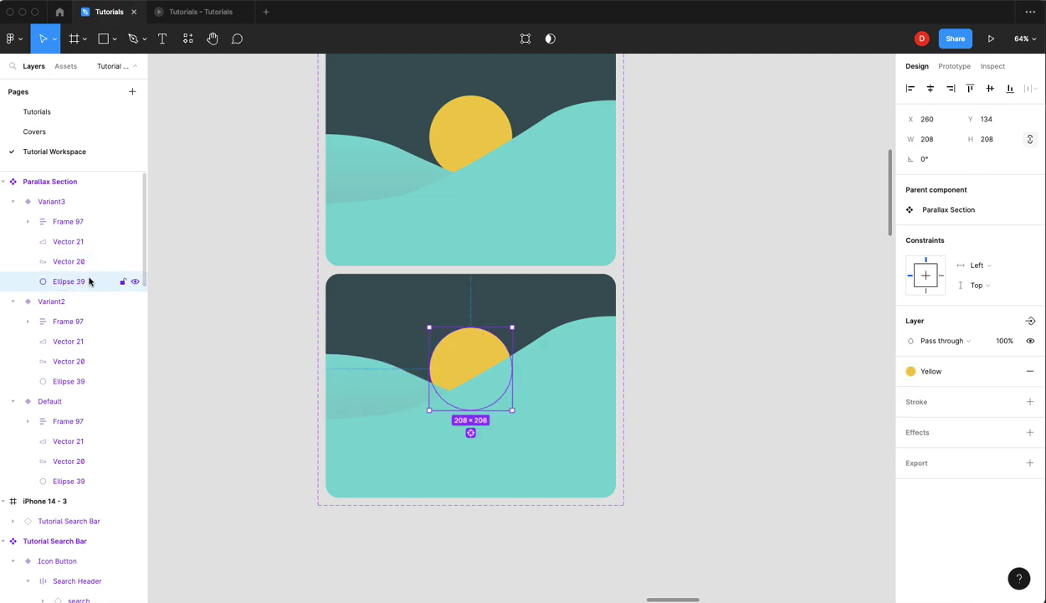
key("shift+Down")
key("shift+Down")
left_click(707, 209)
scroll(706, 209, "up", 1)
scroll(706, 210, "up", 3)
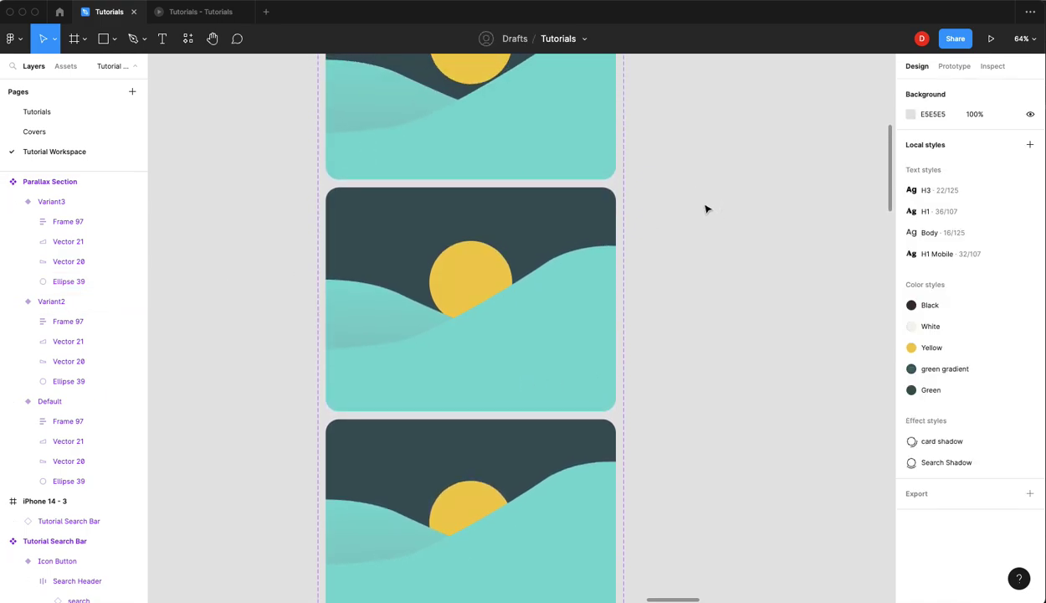
key("minus")
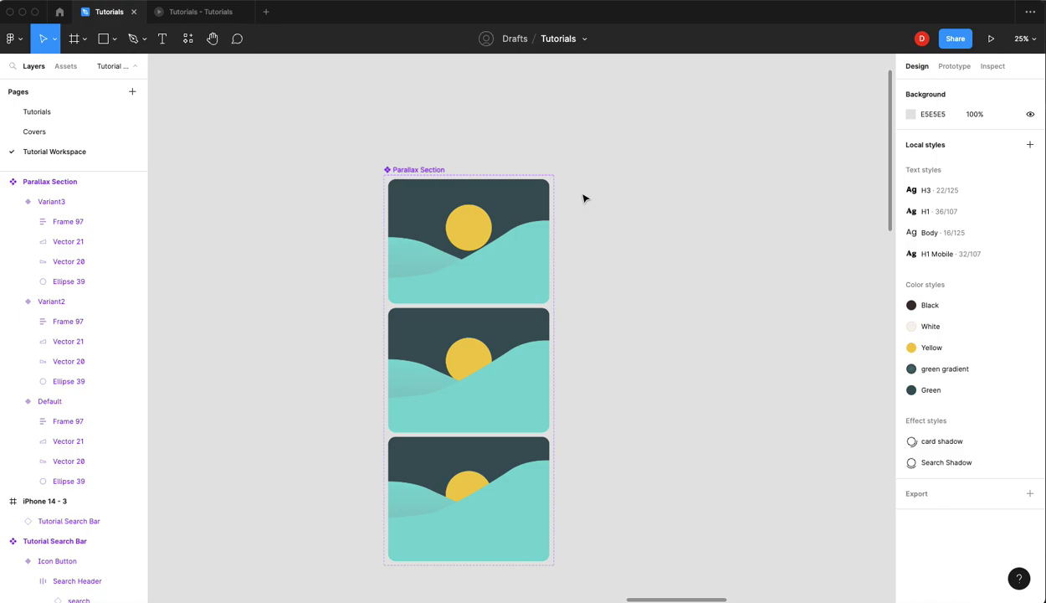
- Select the Default variant in prototype mode and drill into its band frames
scroll(583, 199, "up", 5)
scroll(583, 198, "down", 2)
scroll(583, 196, "up", 1)
left_click(497, 145)
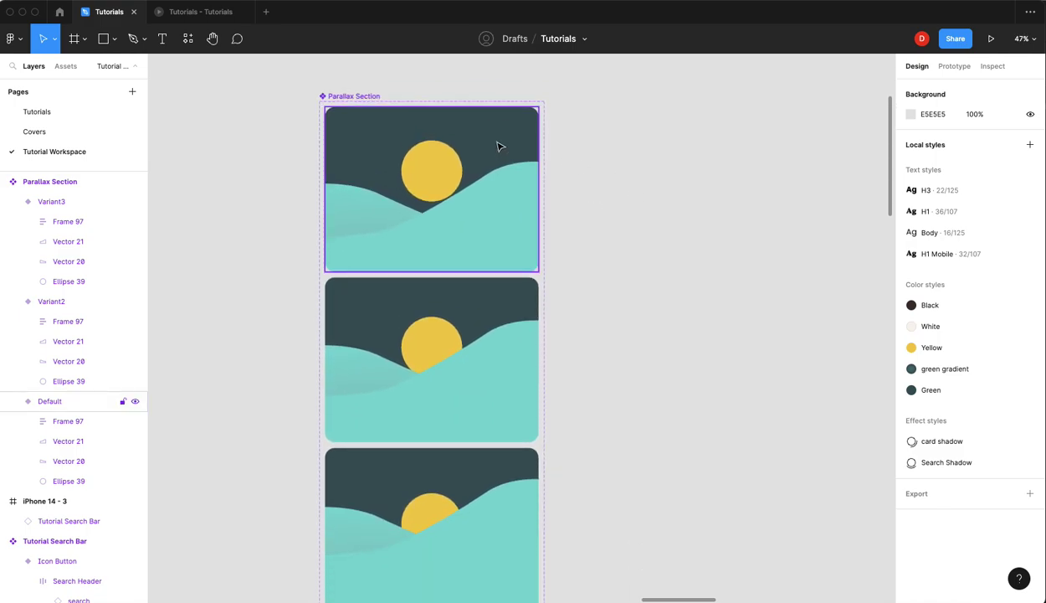
left_click(956, 66)
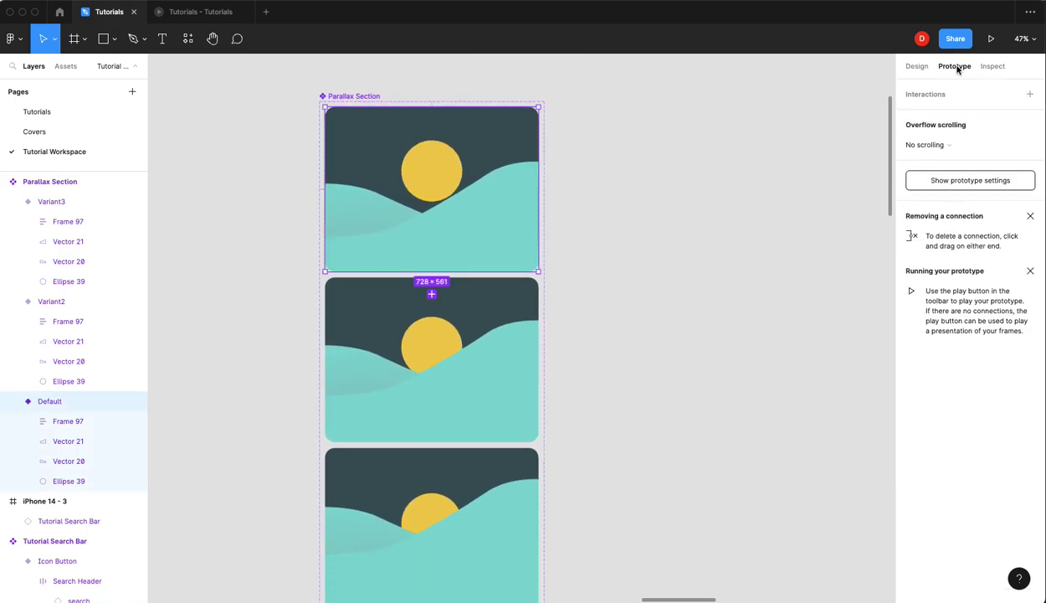
double_click(477, 146)
double_click(484, 147)
- Link Default's middle band Frame 95 to Variant2 with a Mouse enter trigger
mouse_move(501, 154)
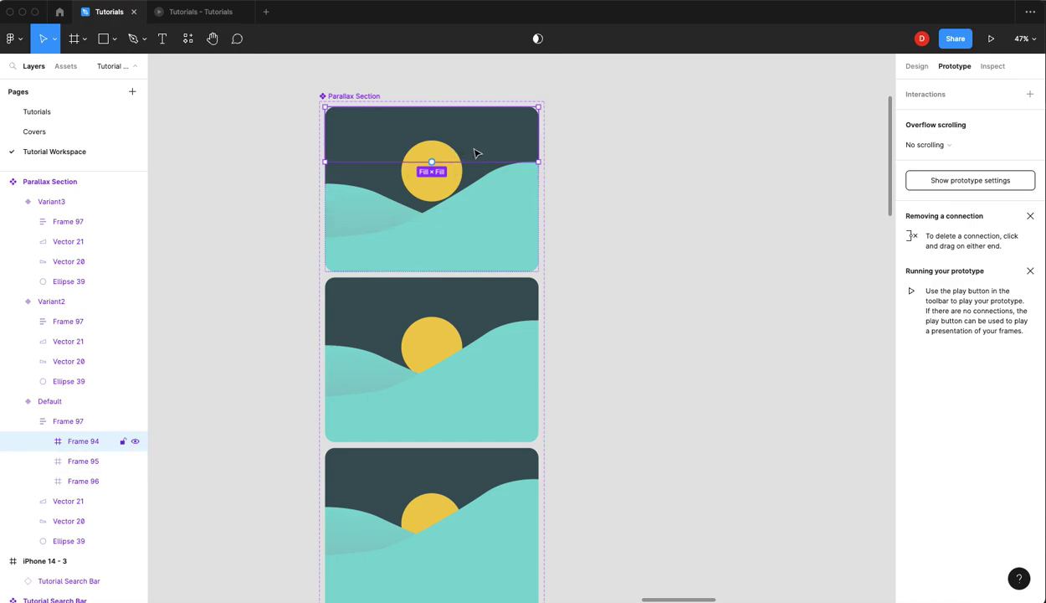
left_click(493, 188)
left_click_drag(431, 217, 413, 379)
left_click(809, 149)
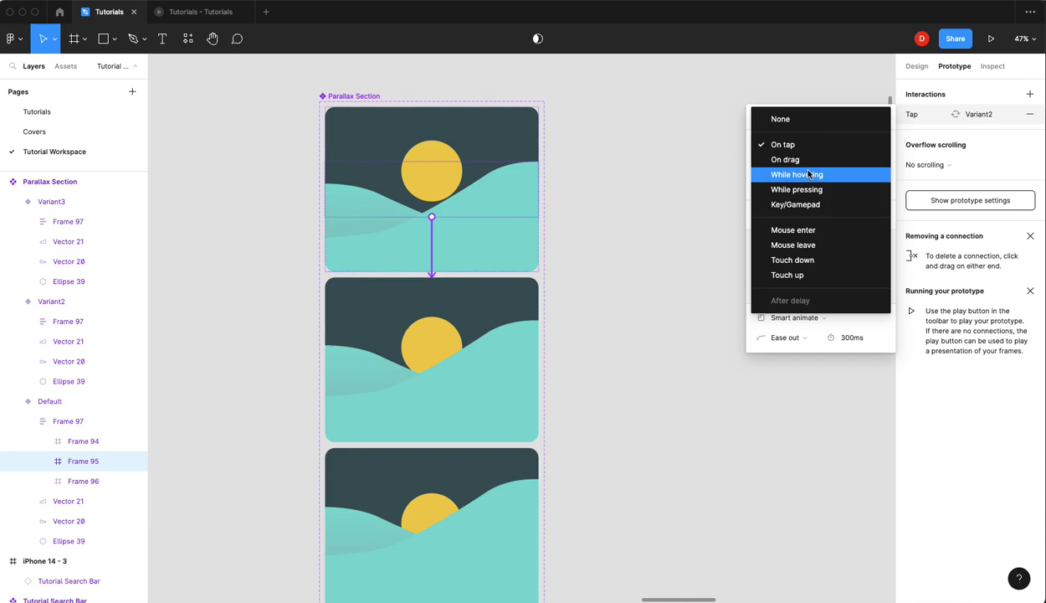
left_click(799, 234)
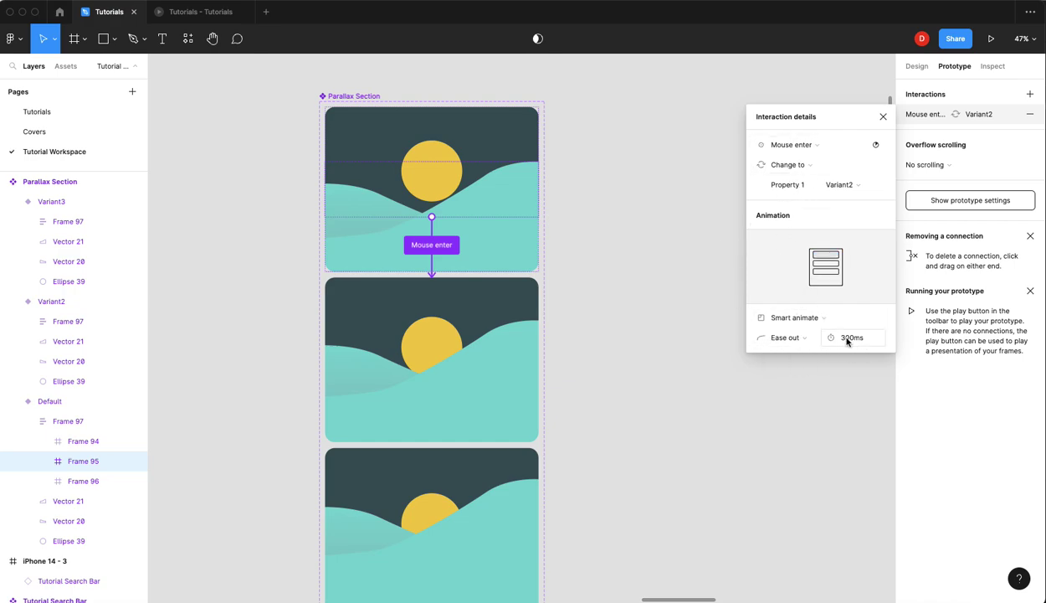
- Link Default's bottom band Frame 96 to Variant3 with a Mouse enter trigger
left_click(488, 240)
left_click_drag(434, 270, 432, 497)
left_click(778, 145)
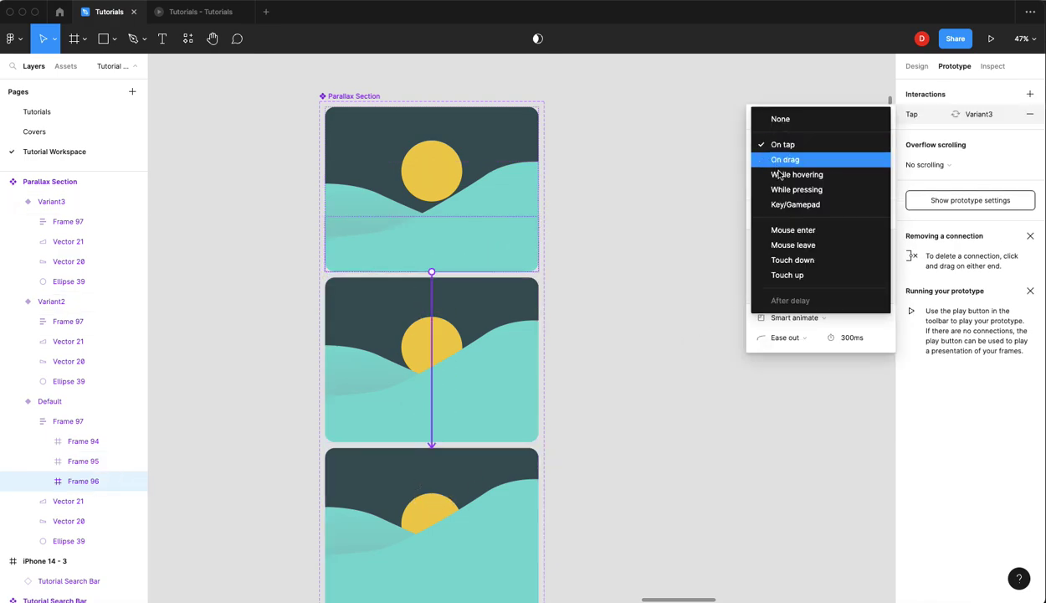
left_click(784, 230)
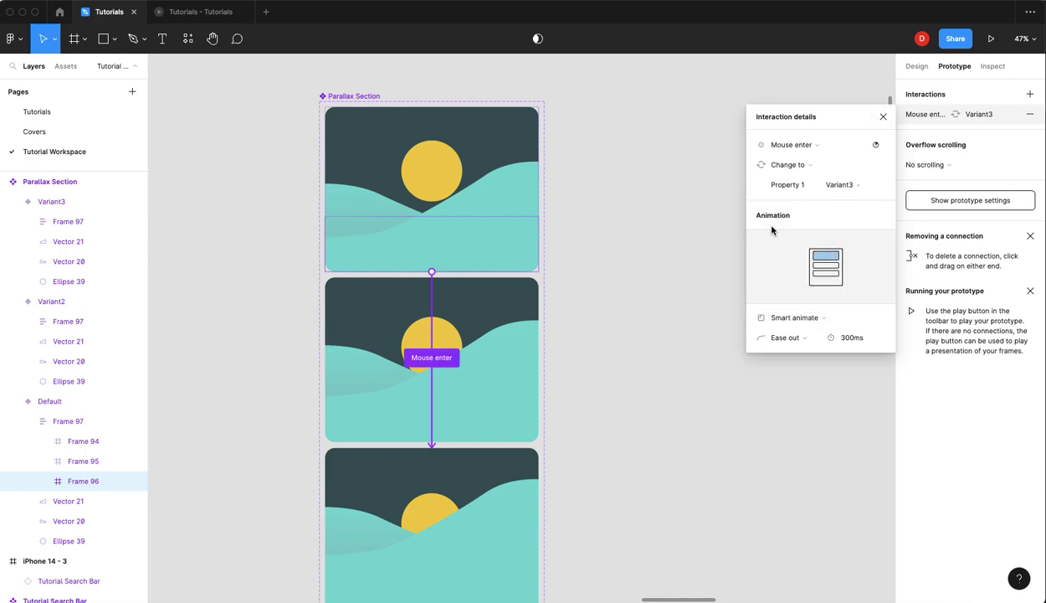
- Link Variant2's top band Frame 94 to Default on Mouse enter
left_click(466, 307)
double_click(470, 312)
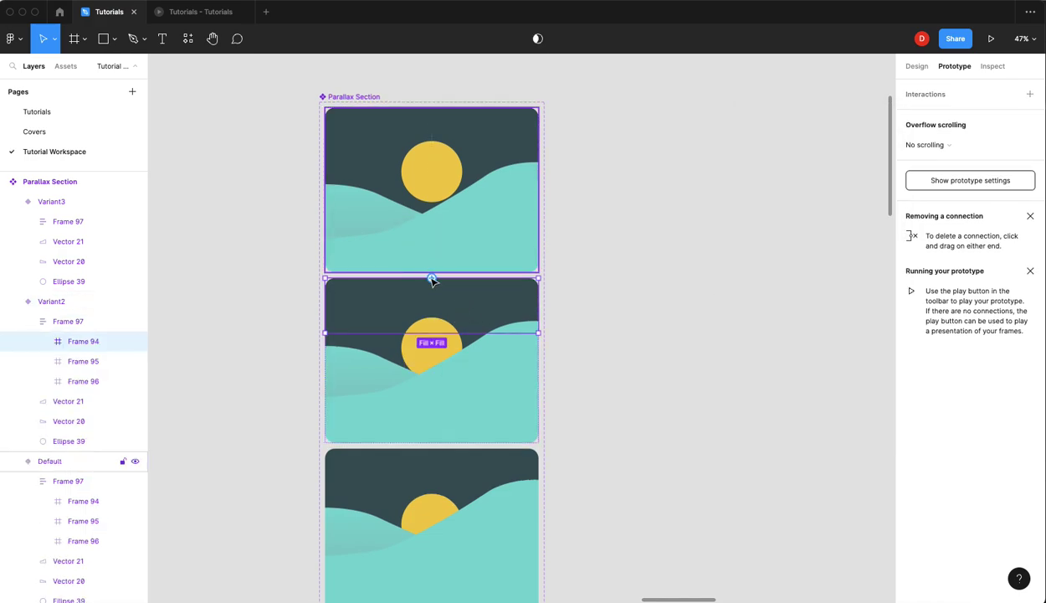
left_click_drag(429, 279, 433, 221)
left_click(780, 143)
left_click(790, 230)
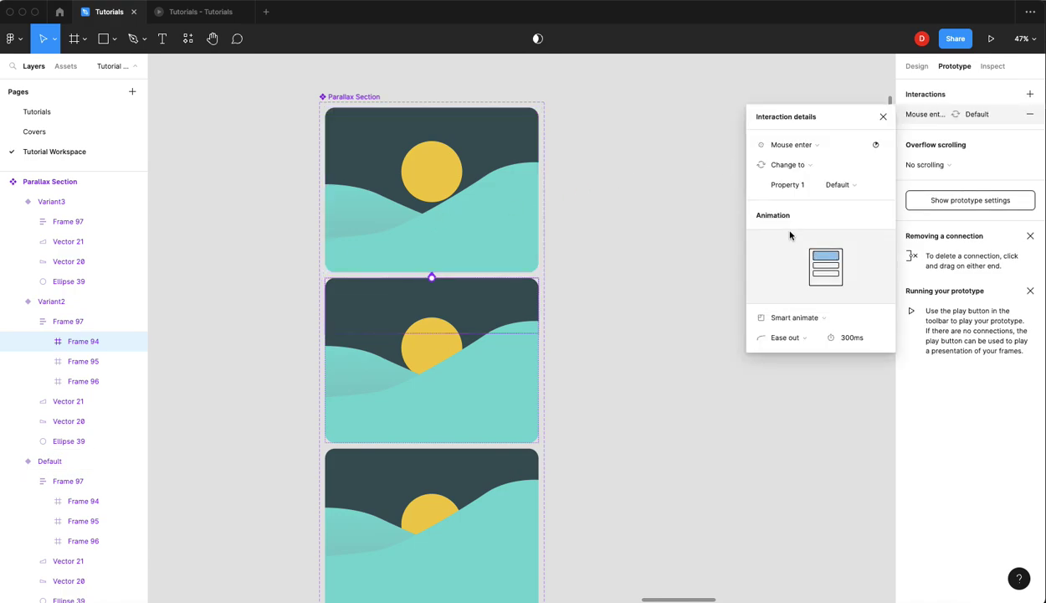
- Link Variant2's bottom band Frame 96 to Variant3 on Mouse enter
left_click(462, 414)
left_click_drag(432, 450, 488, 472)
left_click(780, 143)
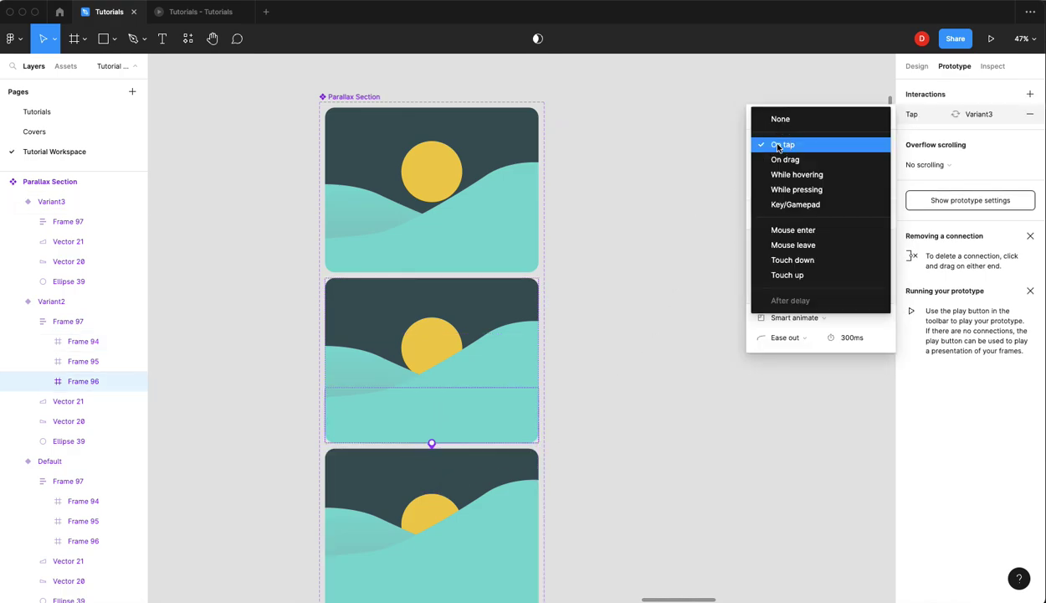
left_click(786, 229)
- Link Variant3's top band Frame 94 to Default on Mouse enter
scroll(603, 305, "down", 3)
left_click(463, 333)
double_click(467, 328)
scroll(466, 330, "up", 2)
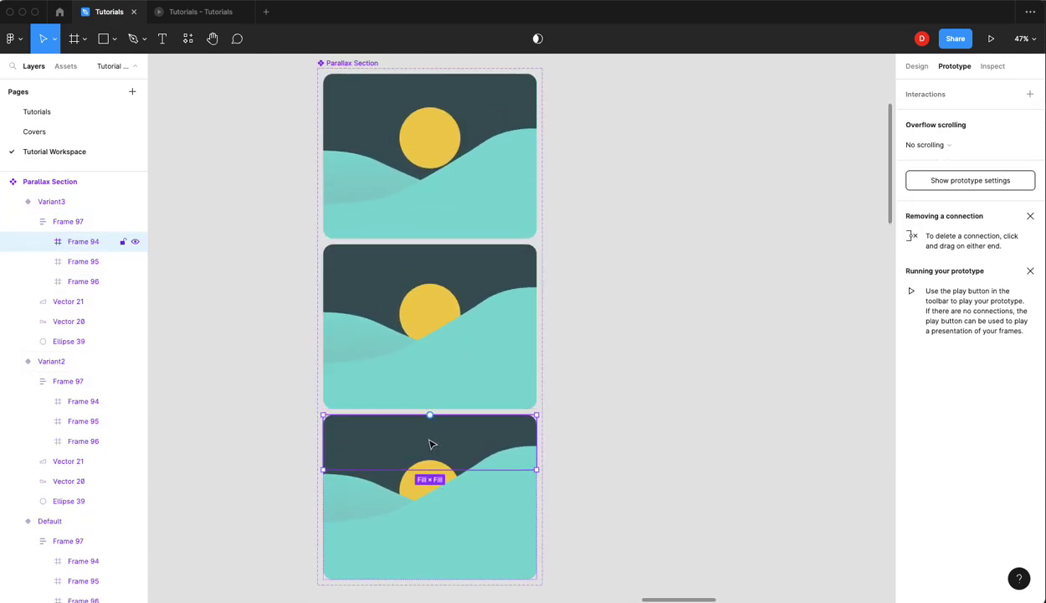
left_click_drag(430, 415, 432, 194)
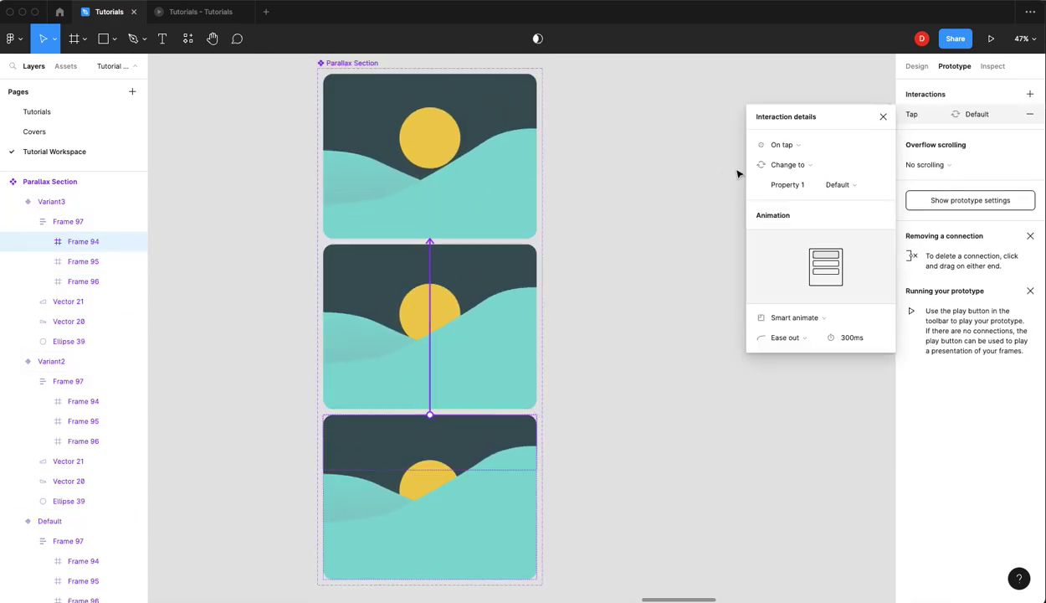
left_click(780, 145)
left_click(793, 230)
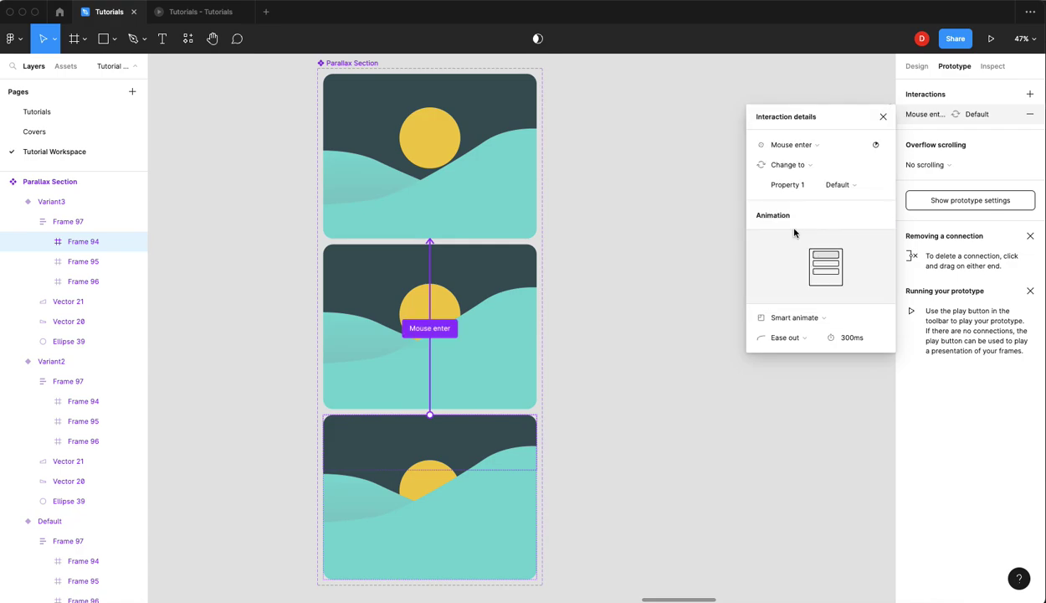
- Link Variant3's middle band Frame 95 to Variant2 on Mouse enter
left_click(484, 484)
left_click_drag(429, 462, 429, 354)
left_click(787, 145)
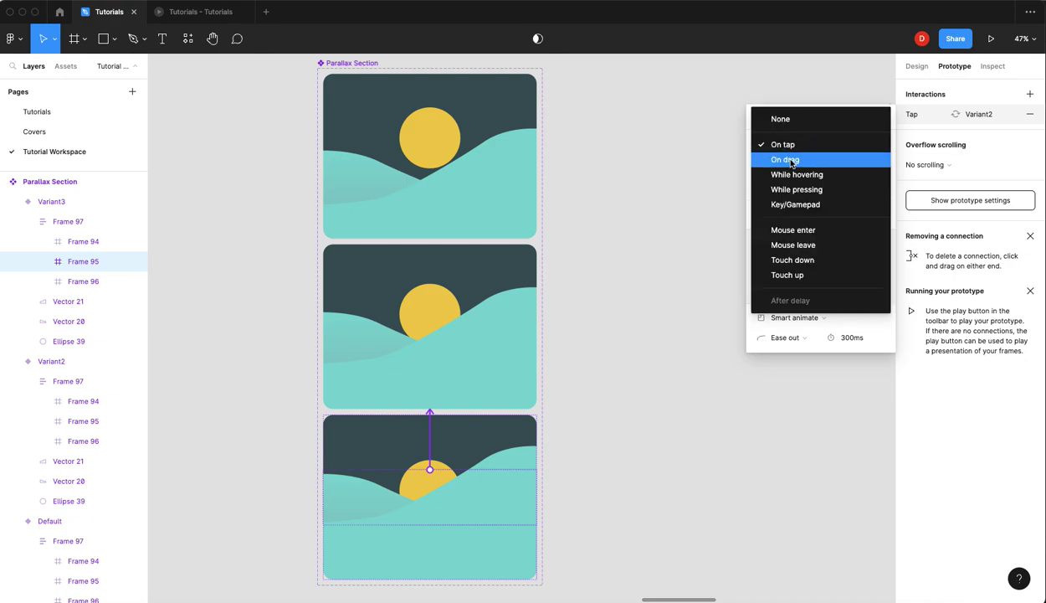
left_click(792, 230)
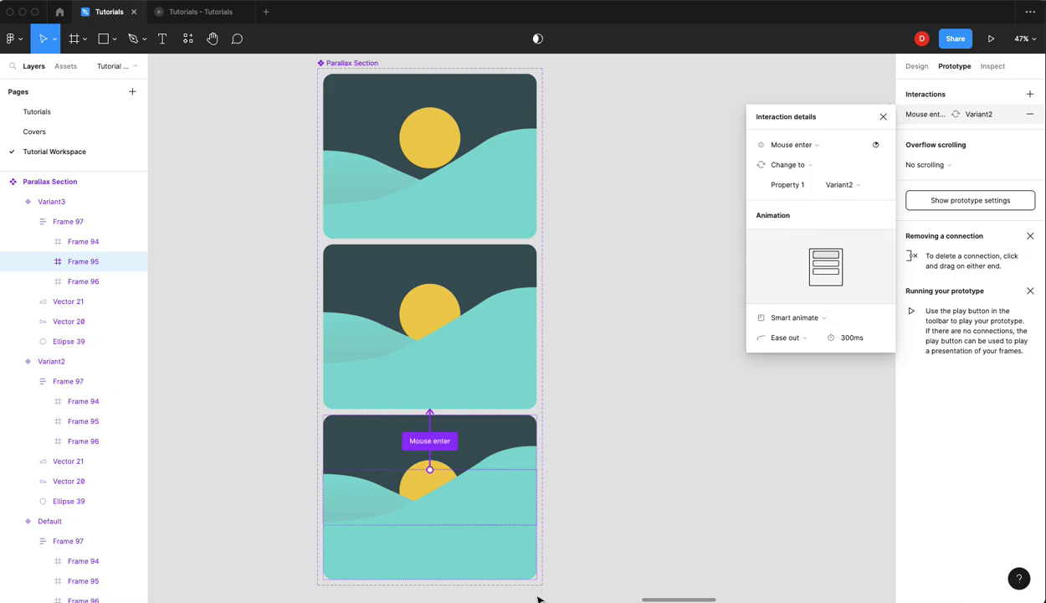
left_click(882, 118)
left_click(664, 227)
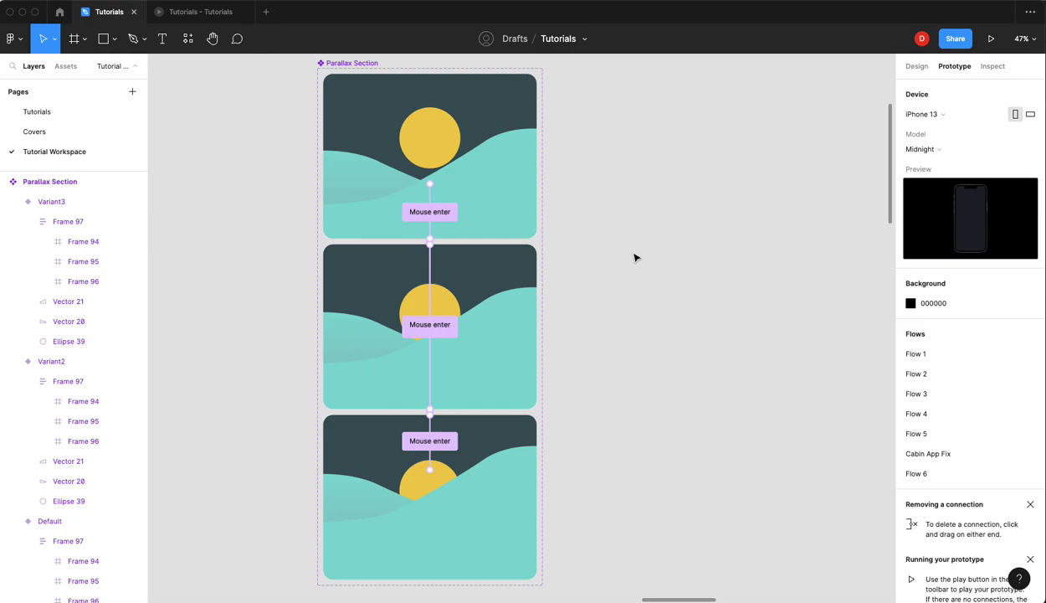
- Add a 1512×982 MacBook Pro 14" frame beside the component set
scroll(639, 258, "down", 3)
scroll(633, 259, "right", 4)
key("f")
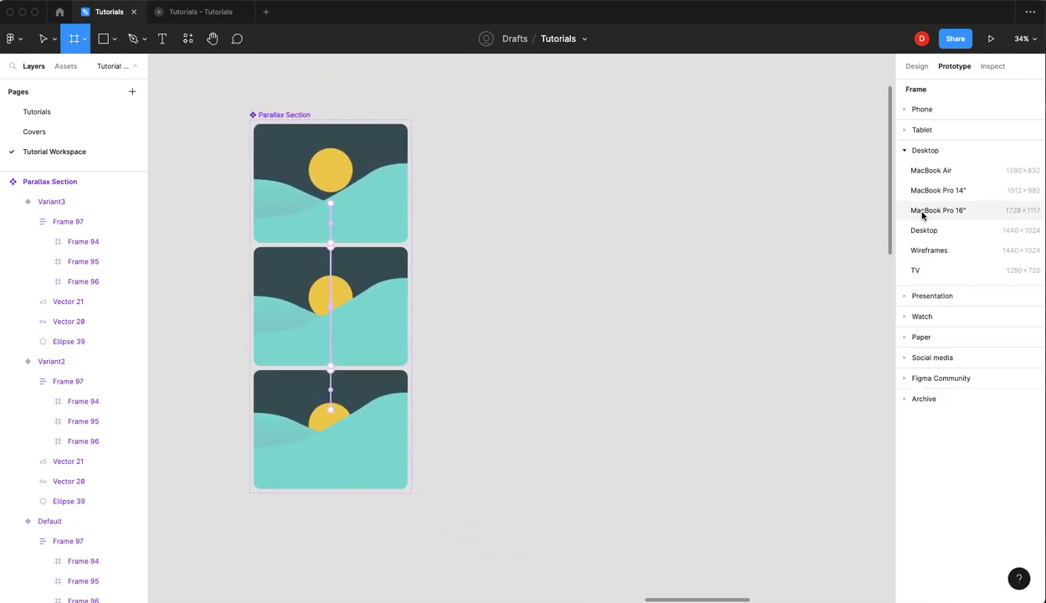
left_click(926, 192)
left_click_drag(474, 222, 511, 156)
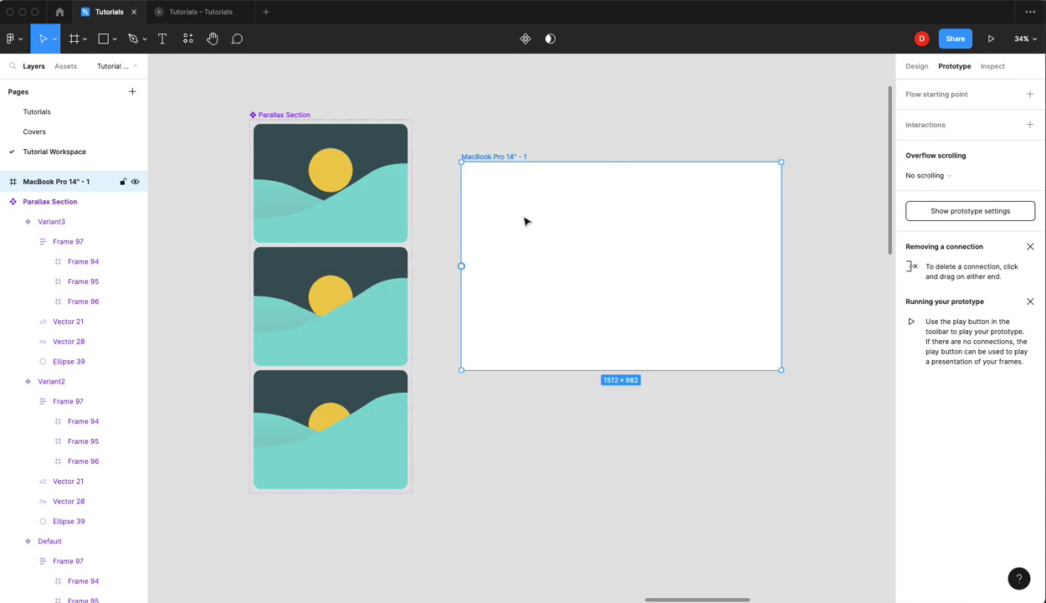
- Place a Parallax Section instance from Assets inside the MacBook frame
left_click(66, 65)
left_click(281, 115)
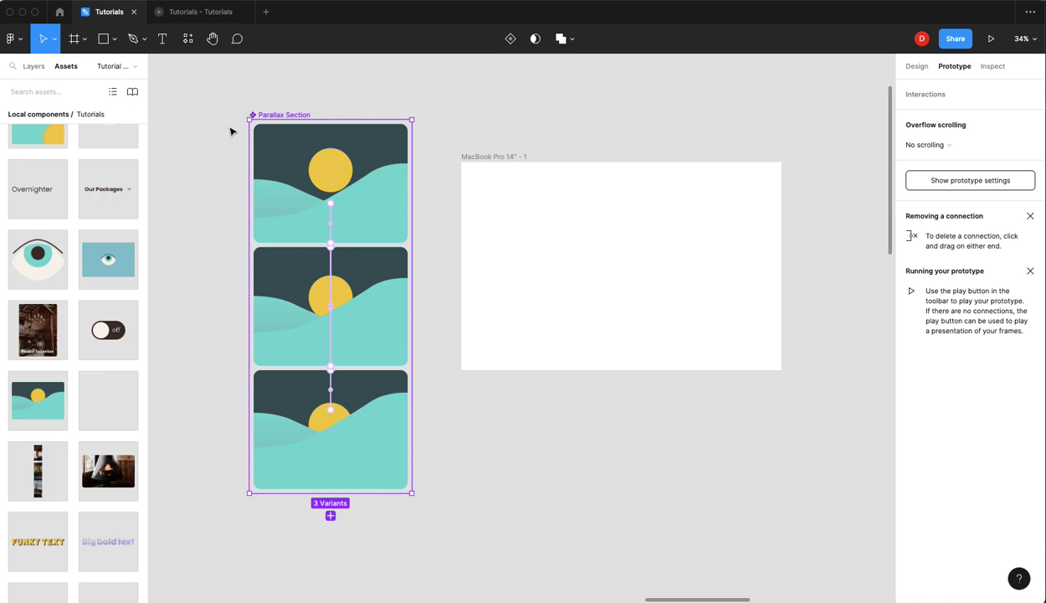
scroll(68, 284, "down", 5)
scroll(40, 169, "up", 5)
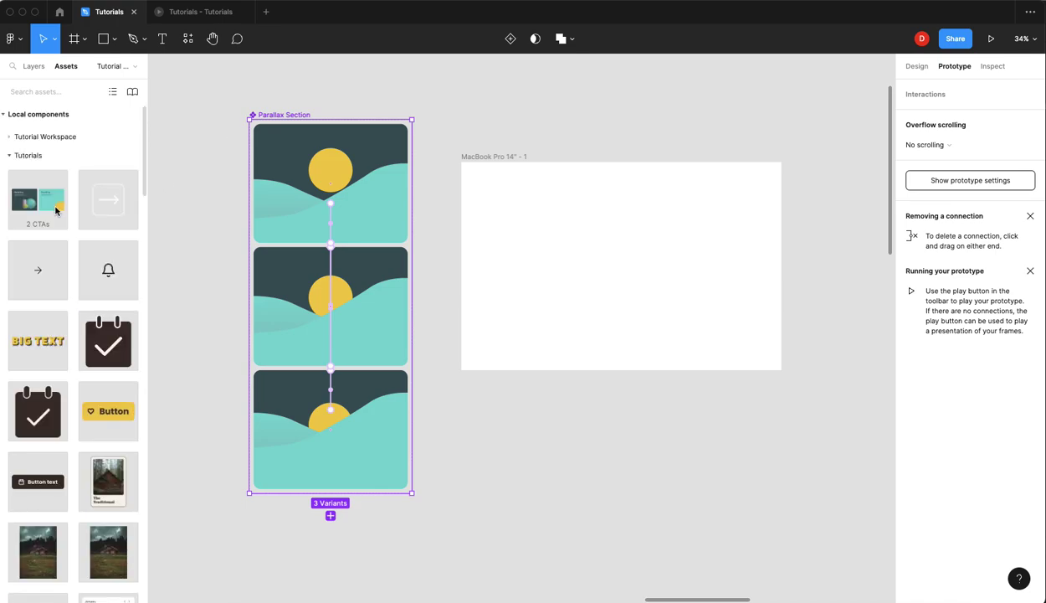
left_click(10, 156)
left_click(10, 137)
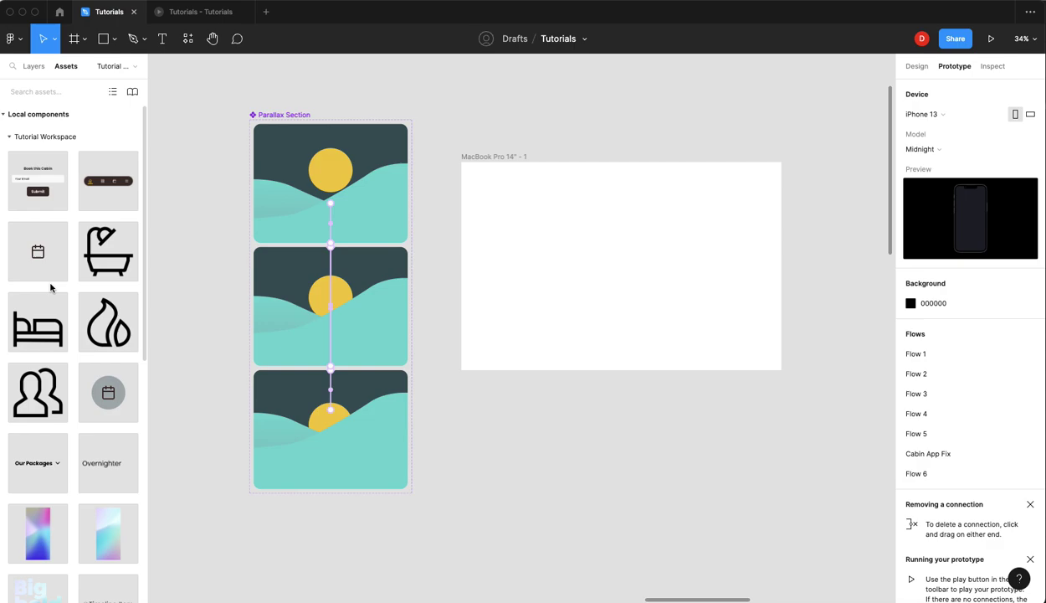
scroll(51, 284, "down", 5)
left_click_drag(103, 213, 606, 263)
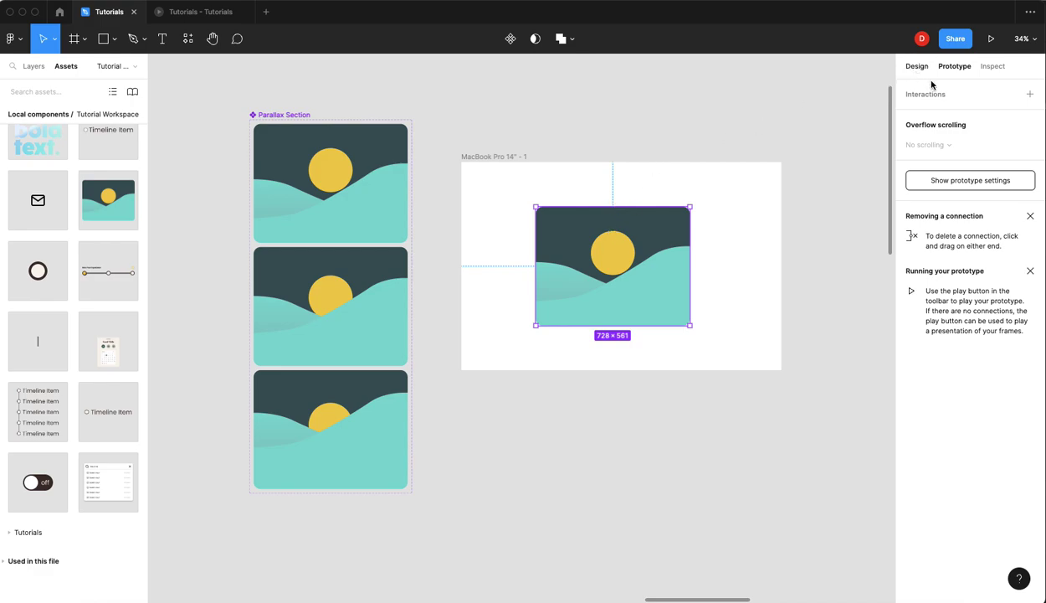
left_click(916, 66)
left_click(471, 161)
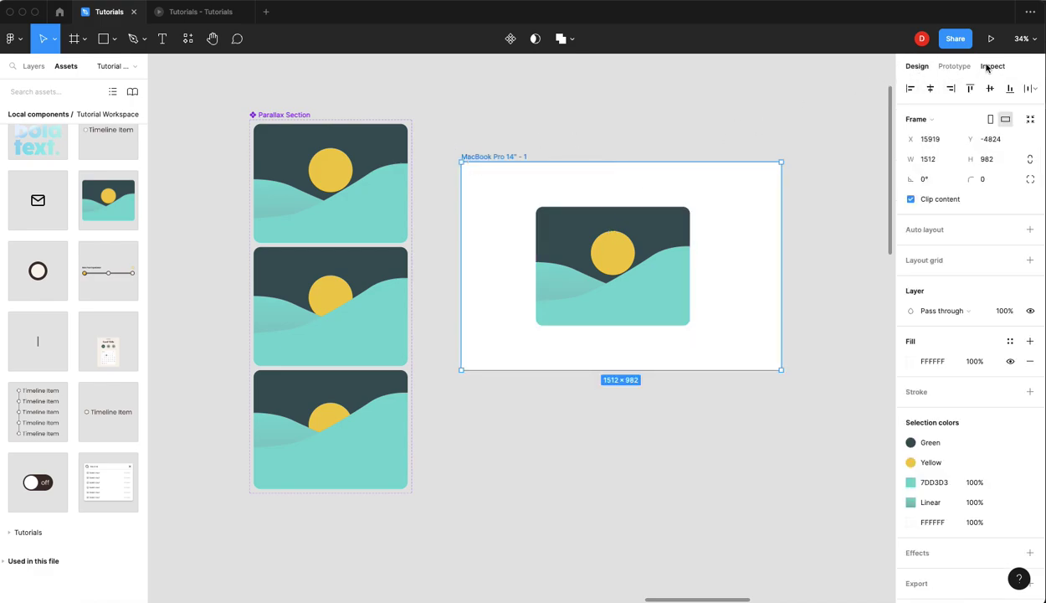
left_click(954, 67)
- Make the MacBook frame the starting point of Flow 7 and set the preview device to MacBook Pro 14"
left_click(1029, 94)
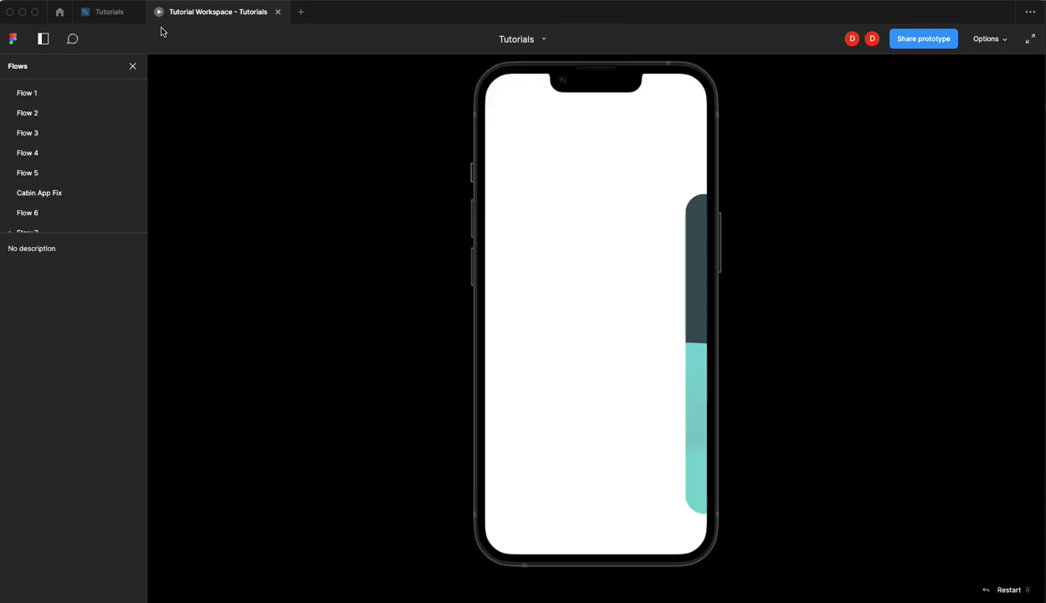
left_click(115, 15)
left_click(946, 232)
left_click(922, 113)
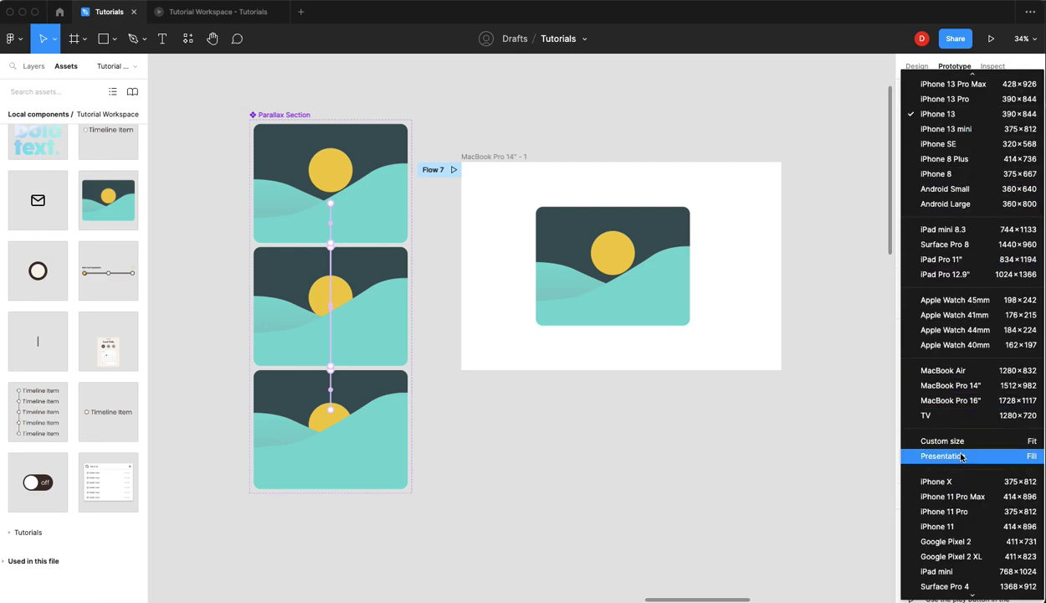
left_click(958, 385)
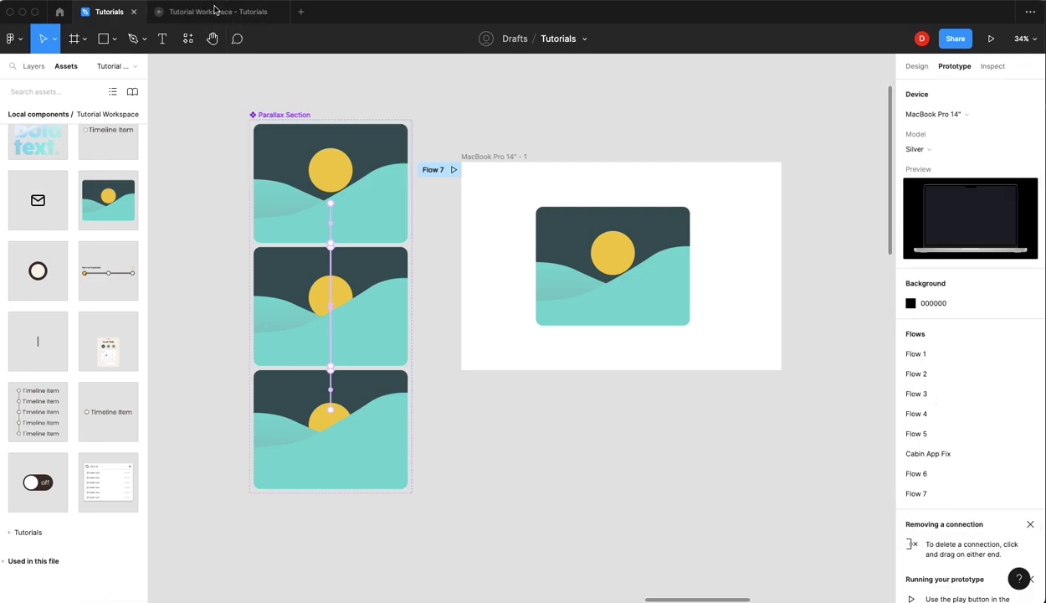
left_click(215, 11)
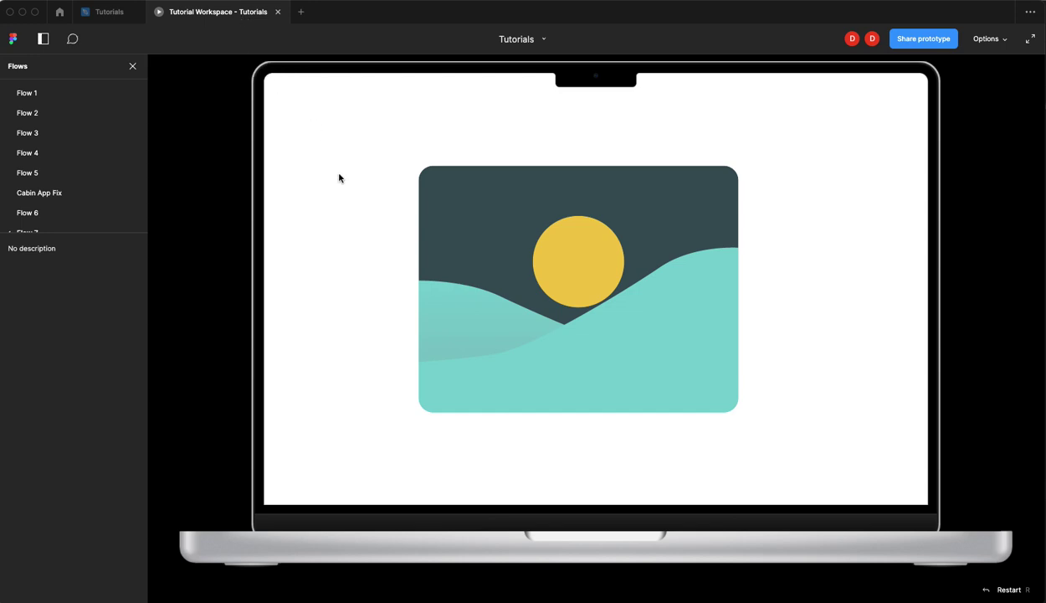